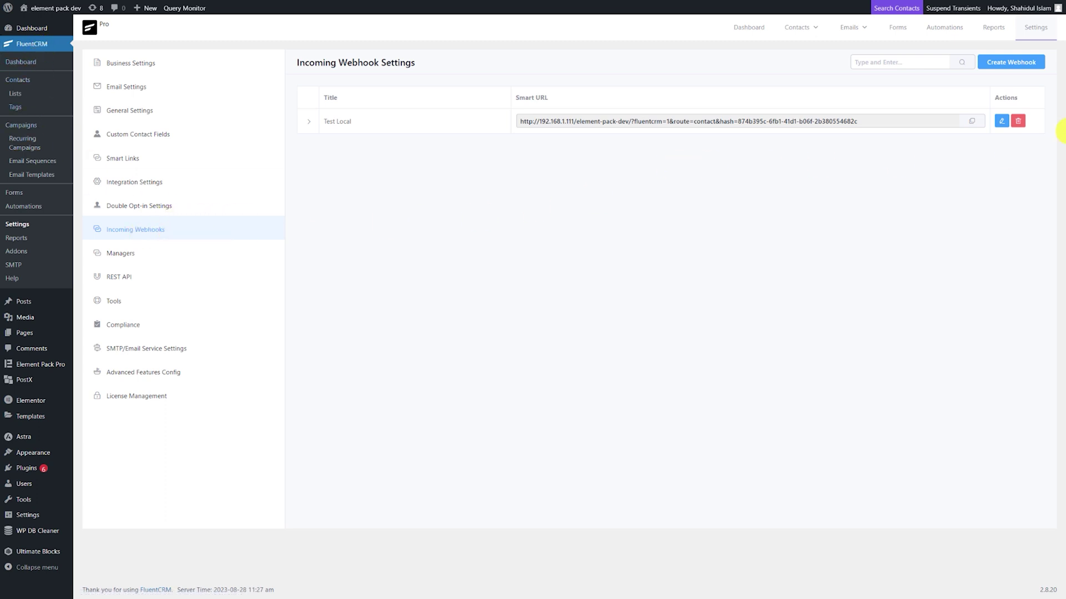
# Add a FluentCRM incoming webhook named BdThemes with Subscribed status, then copy its webhook URL.
pyautogui.click(1029, 65)
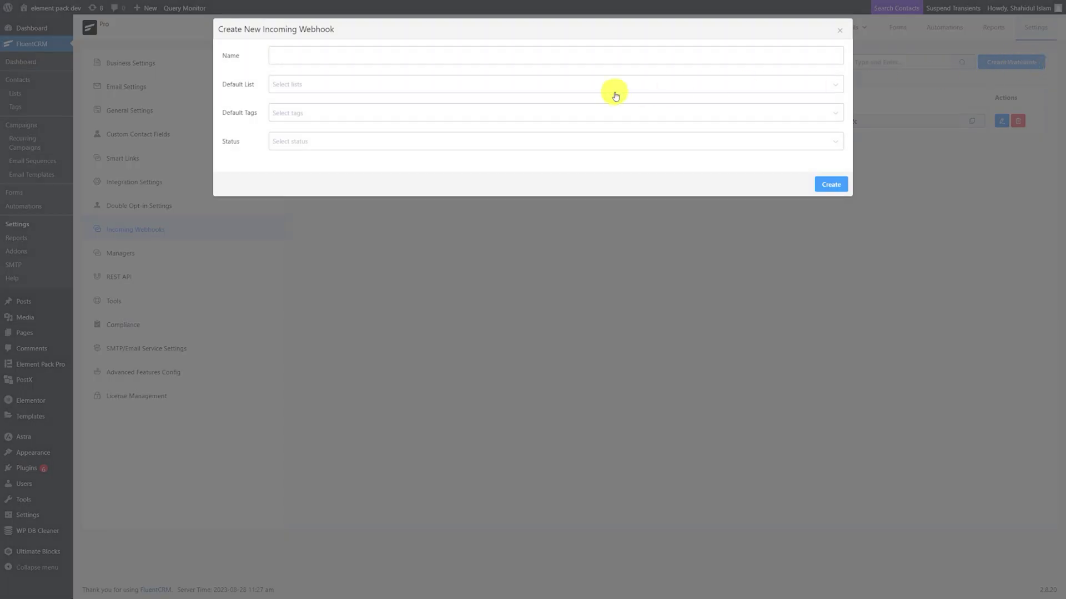
pyautogui.click(371, 57)
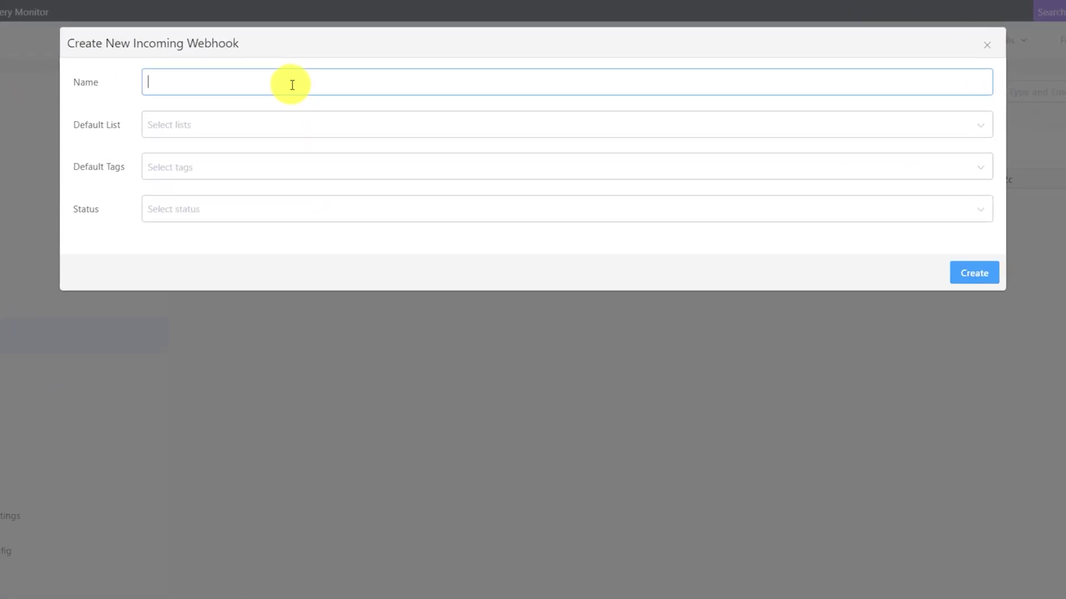
pyautogui.write('BdThemes')
pyautogui.click(230, 211)
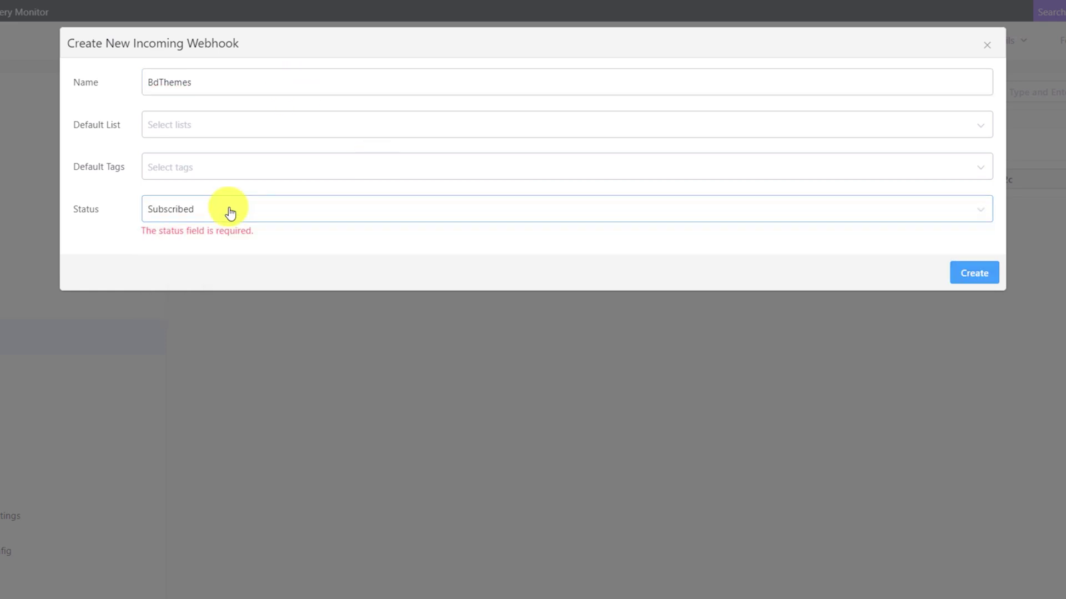
pyautogui.click(230, 211)
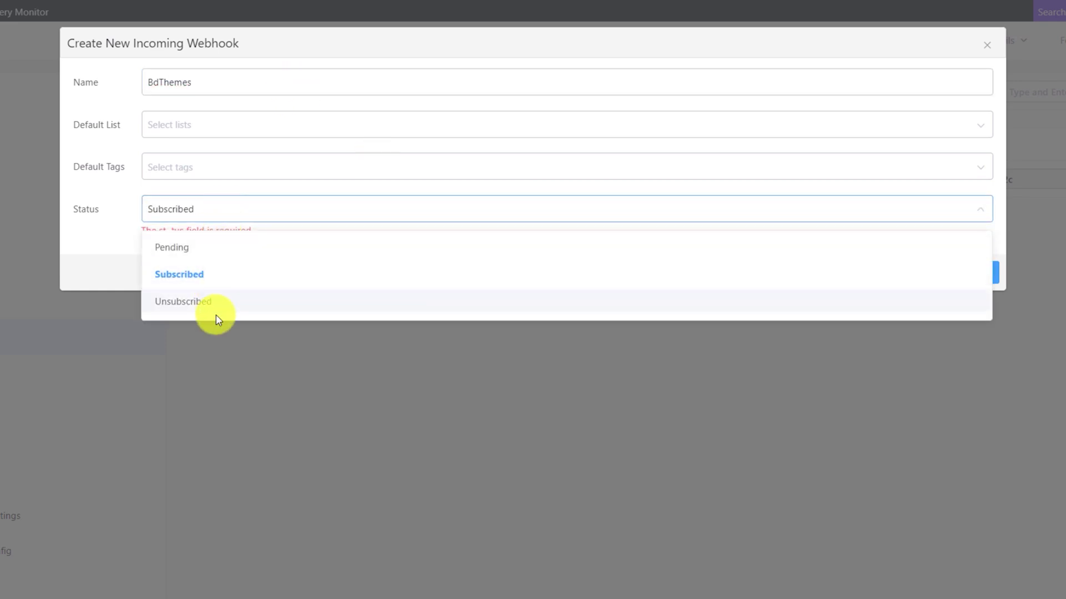
pyautogui.click(212, 278)
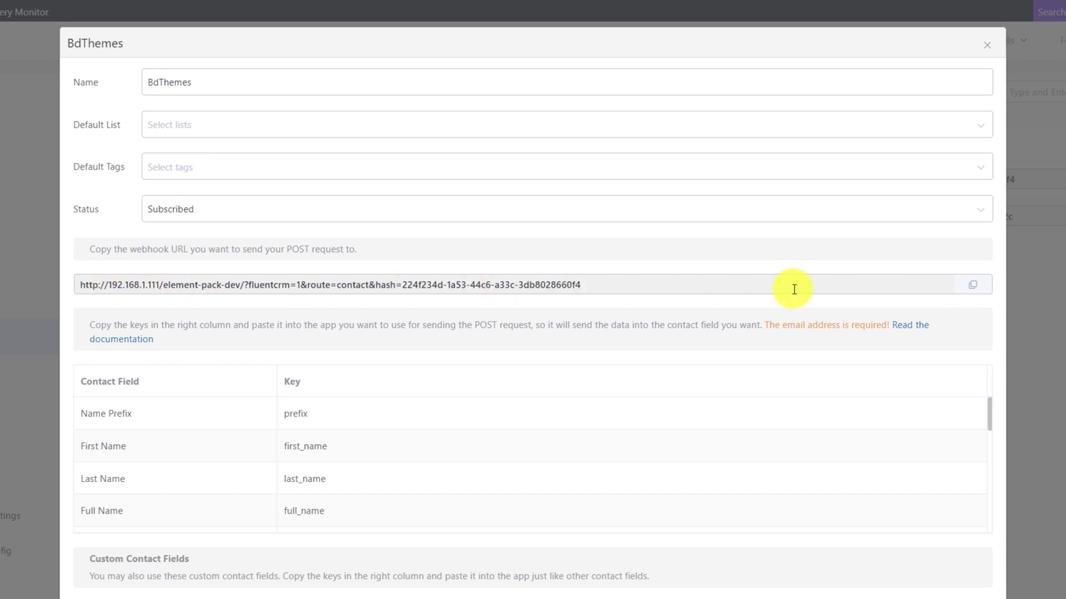
pyautogui.click(977, 289)
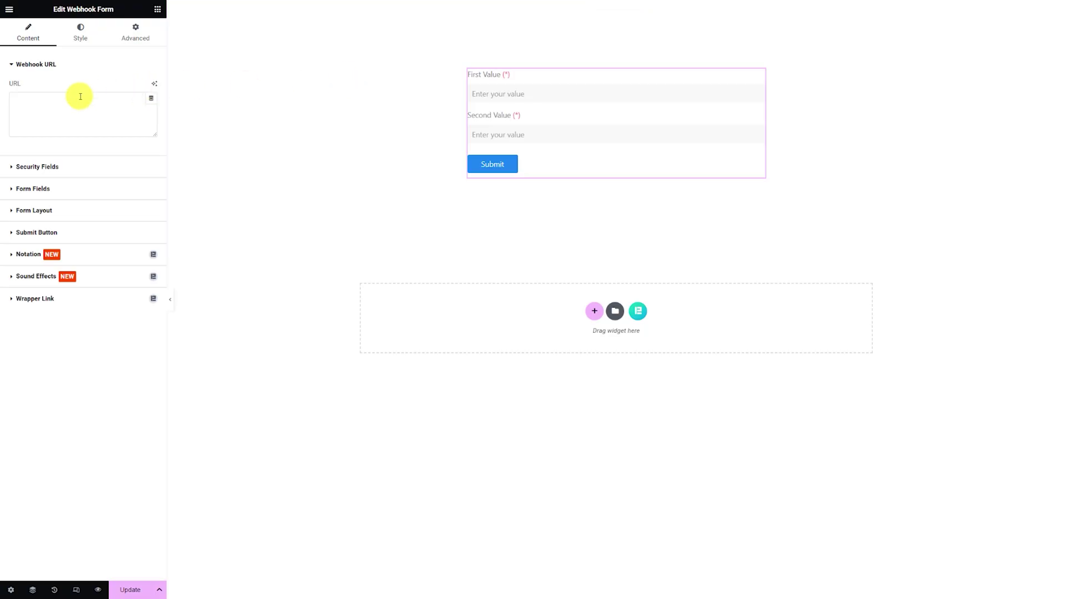
# Paste the copied FluentCRM URL into Webhook URL and open the X-Auth-Token security field.
pyautogui.click(59, 102)
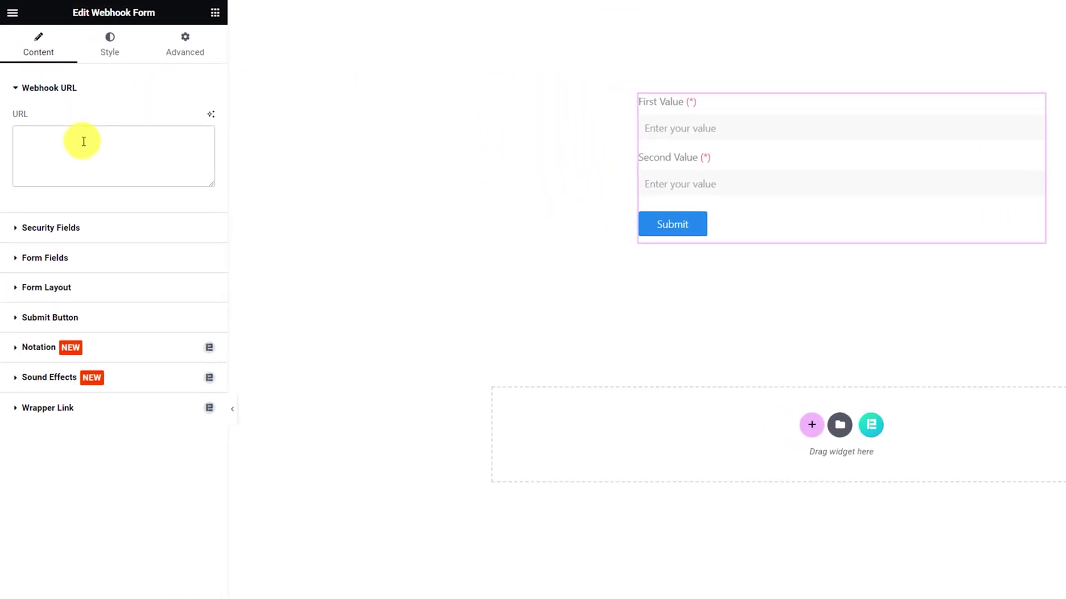
pyautogui.hotkey('ctrl', 'v')
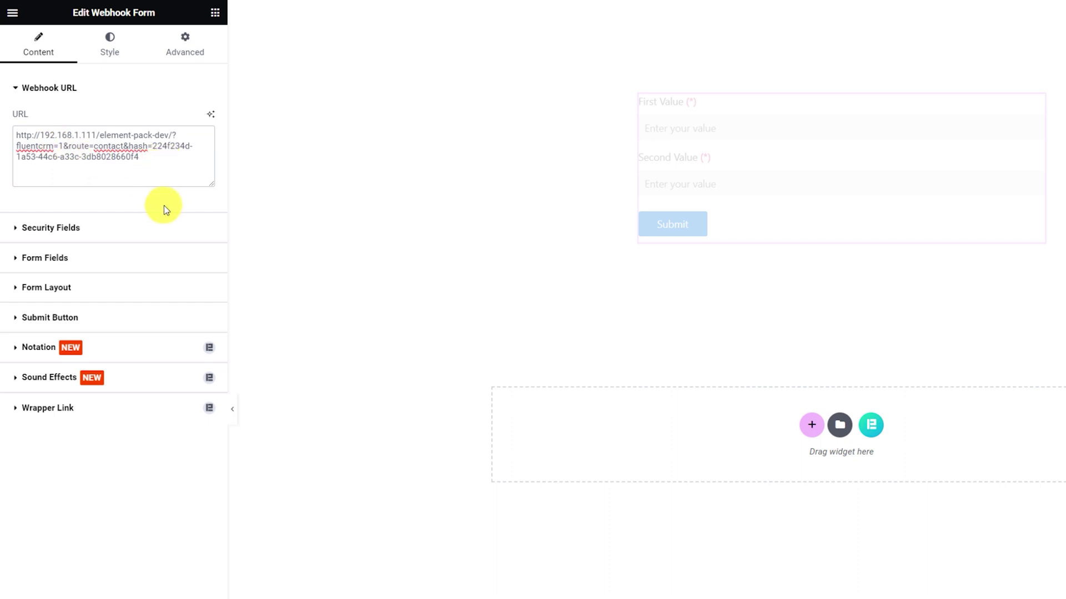
pyautogui.click(86, 228)
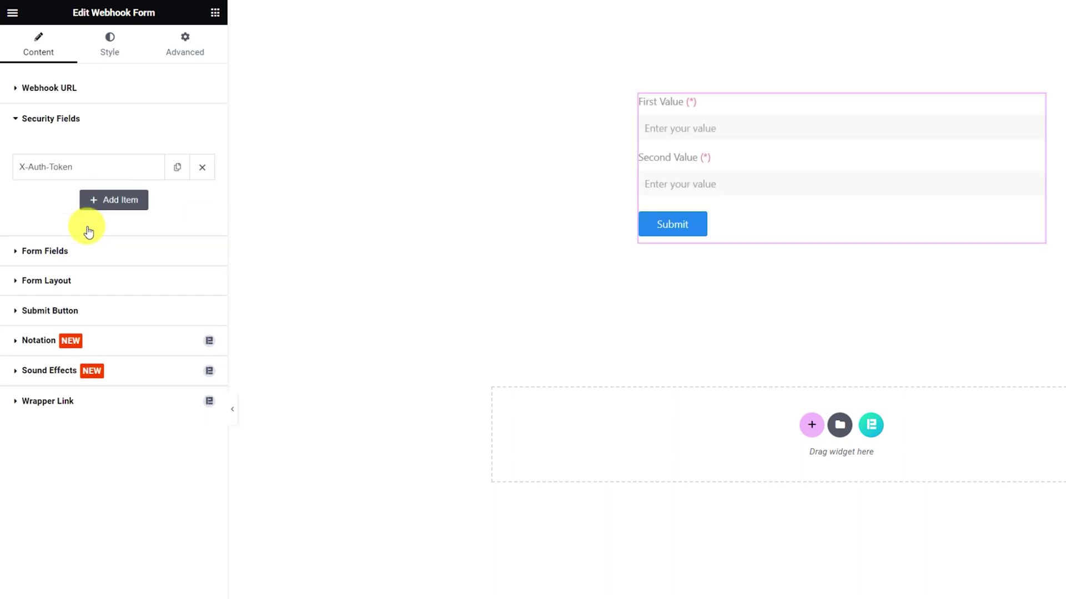
pyautogui.click(56, 175)
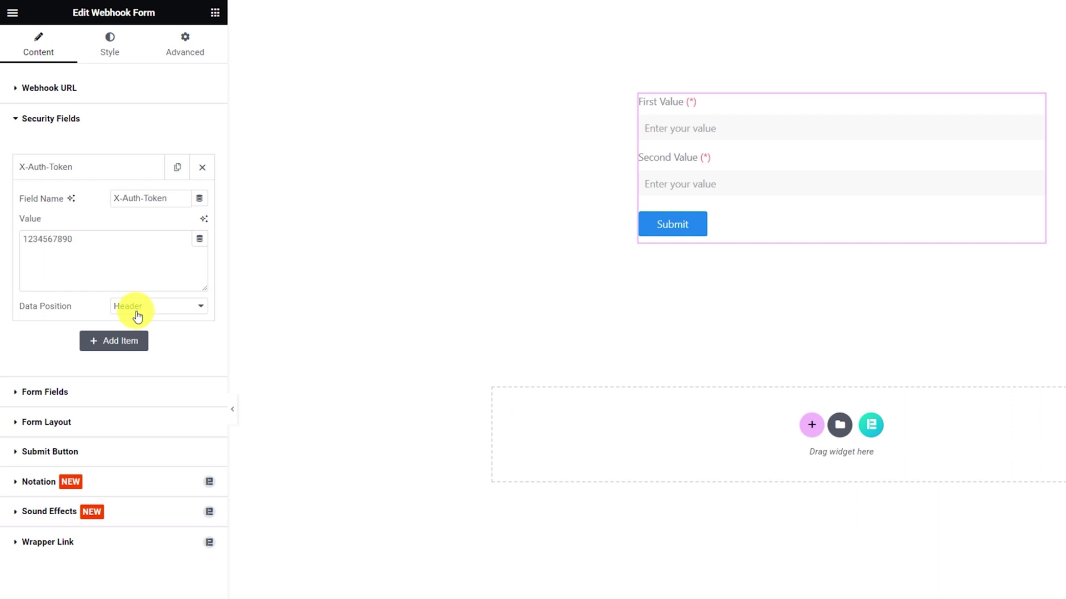
# Rename the first form field to First Name and set it to 50% width.
pyautogui.click(89, 395)
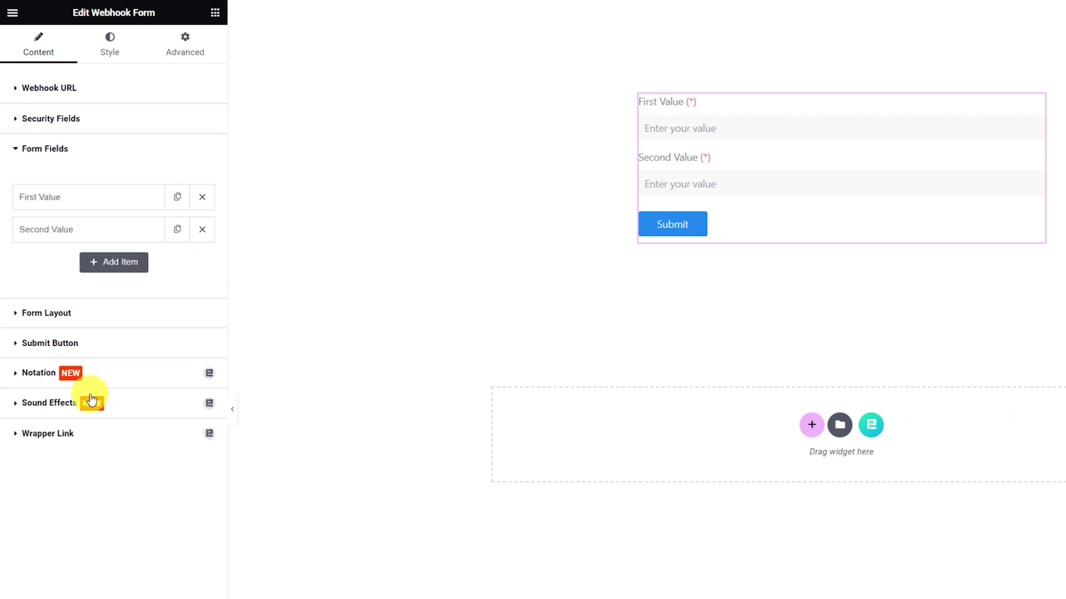
pyautogui.click(101, 199)
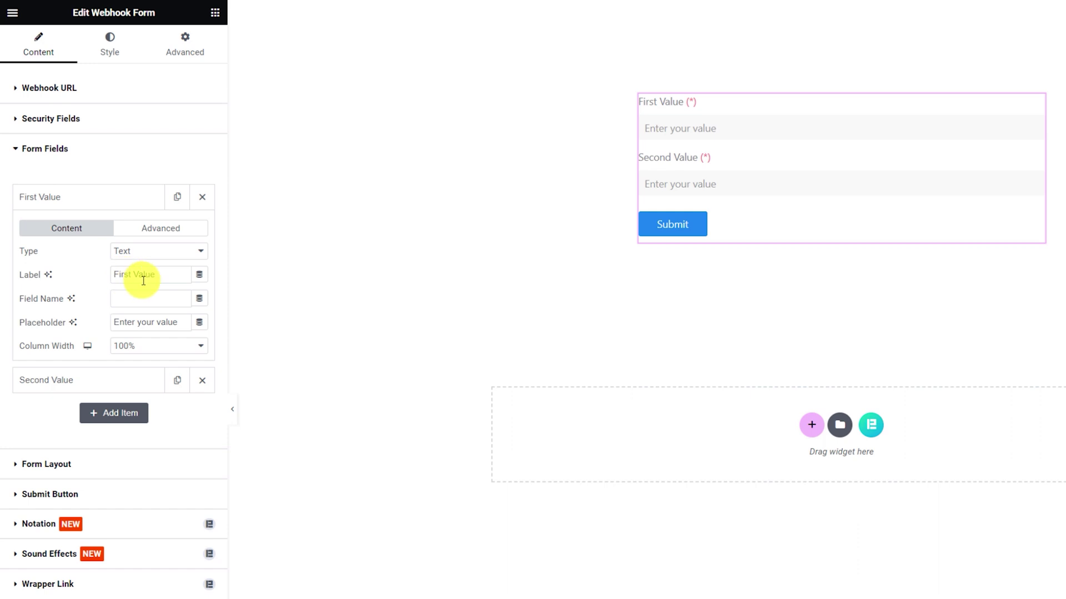
pyautogui.moveTo(166, 274); pyautogui.dragTo(115, 275)
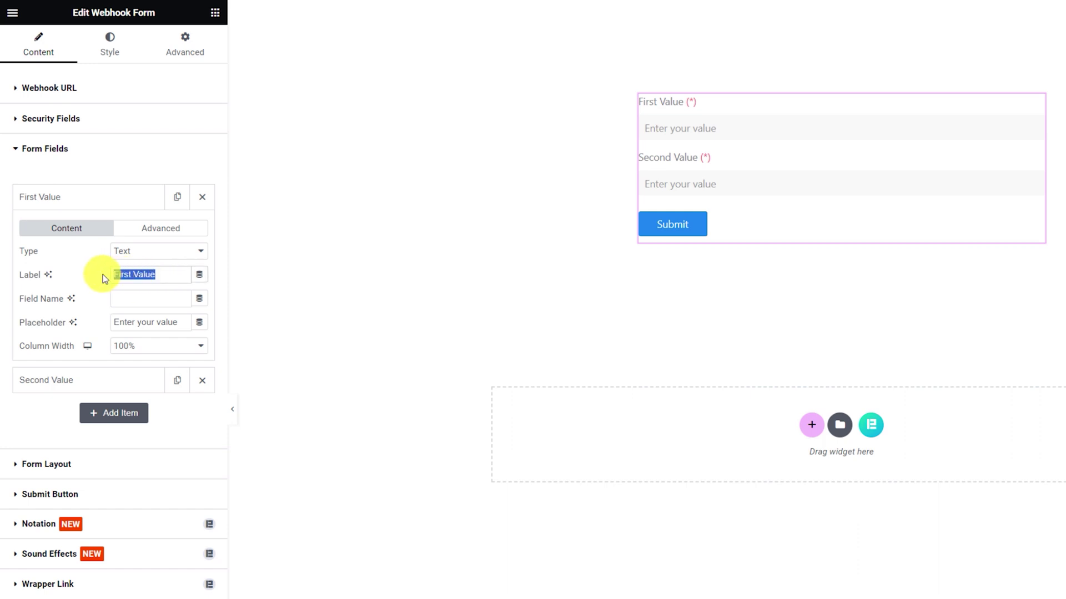
pyautogui.write('First ')
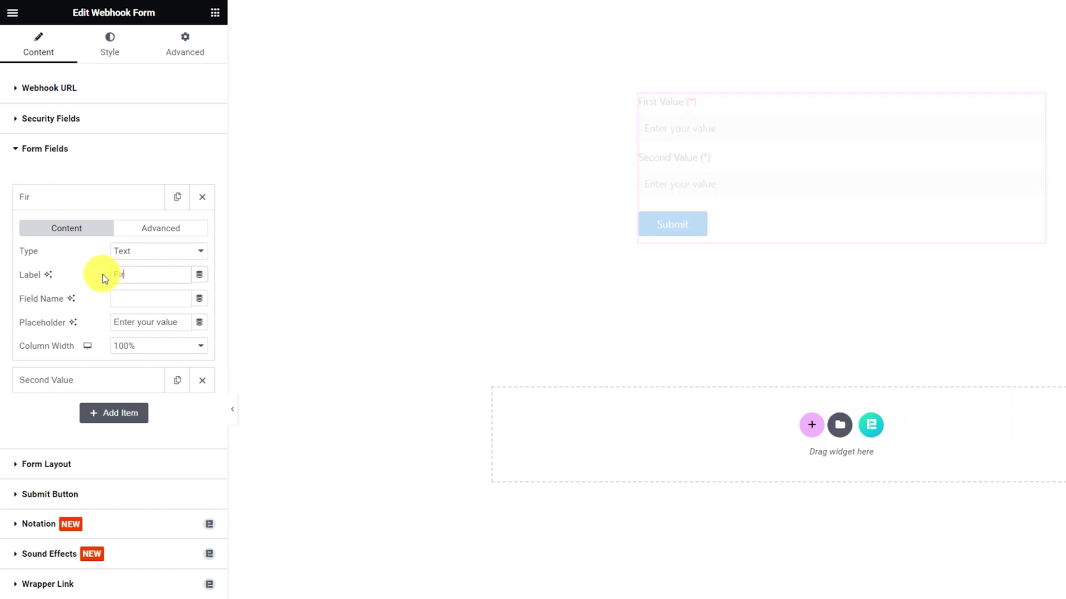
pyautogui.write('Name')
pyautogui.click(132, 345)
pyautogui.click(125, 412)
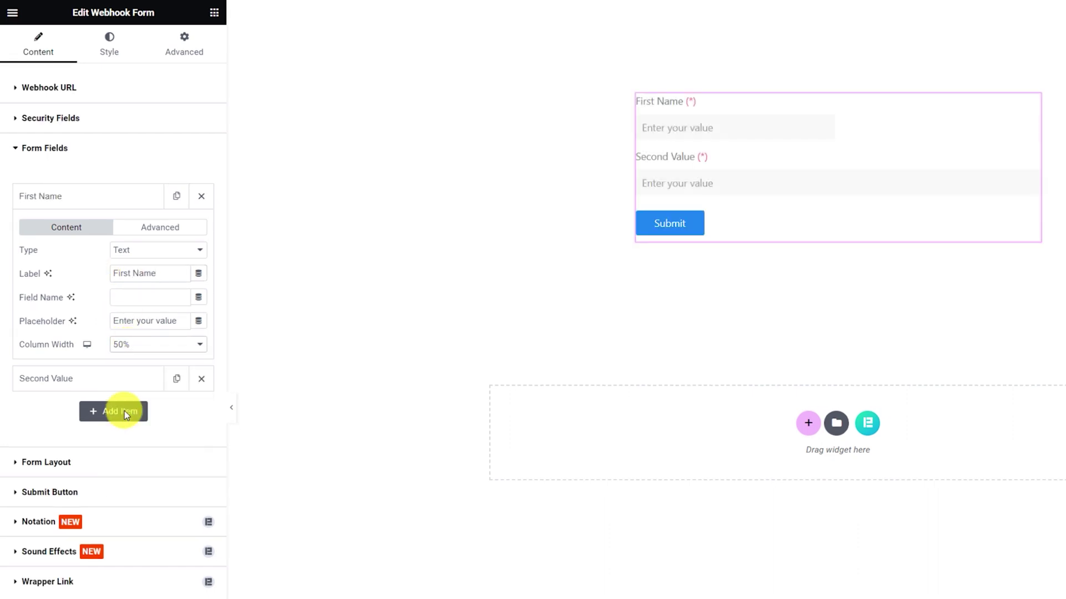
pyautogui.click(95, 204)
# Rename the second form field to Last Name at 50% width beside First Name.
pyautogui.click(91, 228)
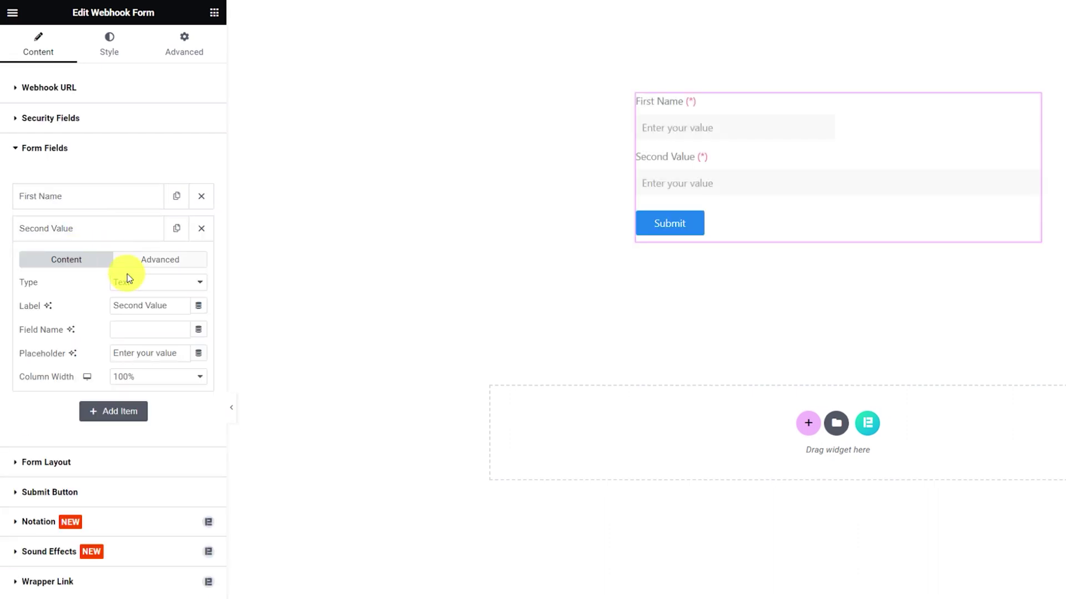
pyautogui.click(139, 377)
pyautogui.click(134, 443)
pyautogui.tripleClick(114, 305)
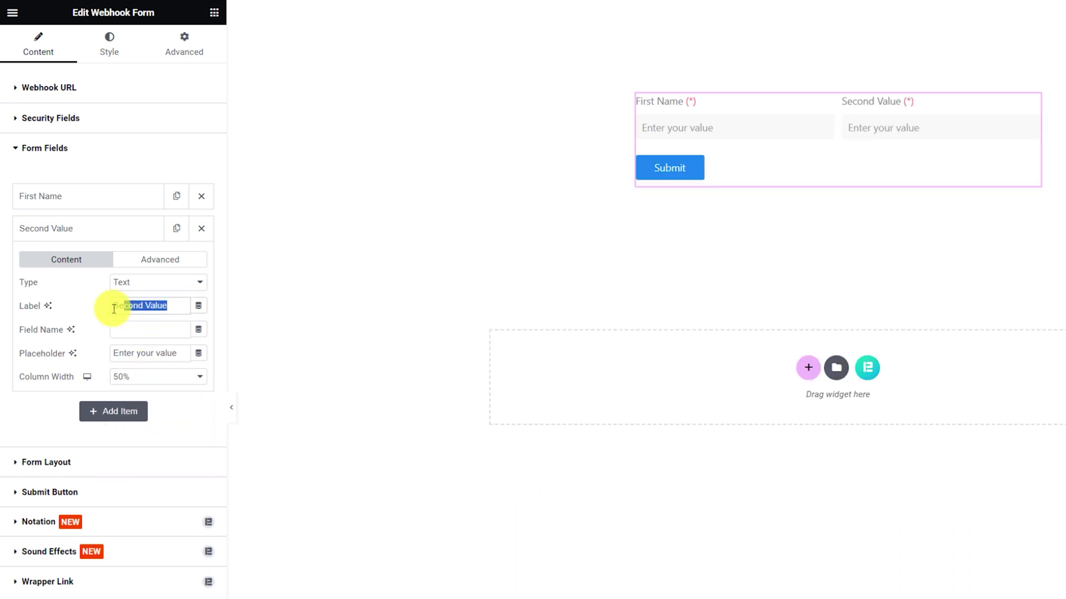
pyautogui.write('Last Name')
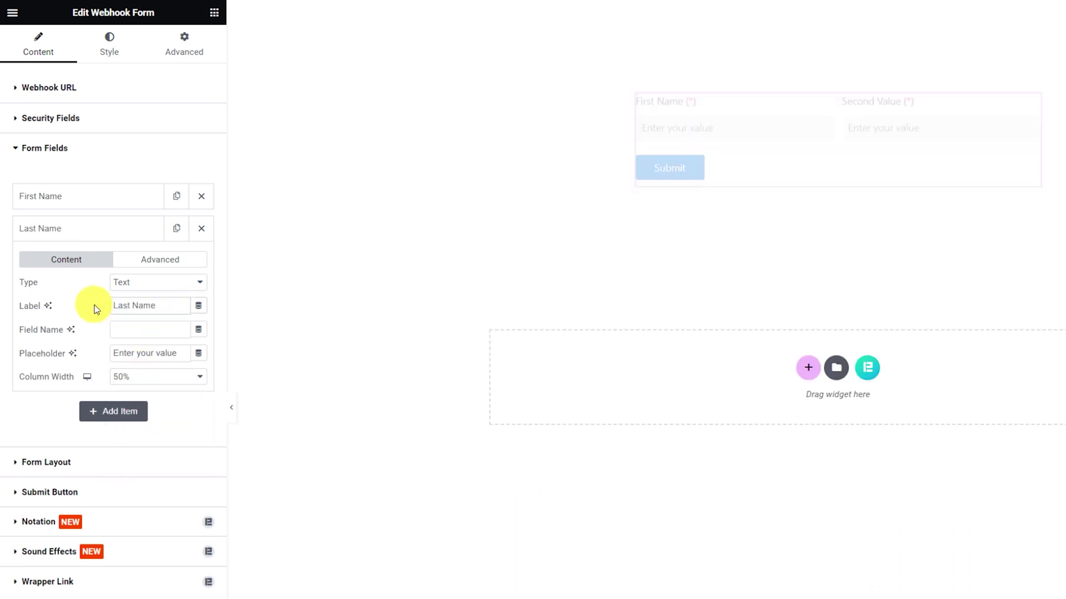
pyautogui.click(90, 233)
# Add a required Email-type field labelled Email.
pyautogui.click(118, 263)
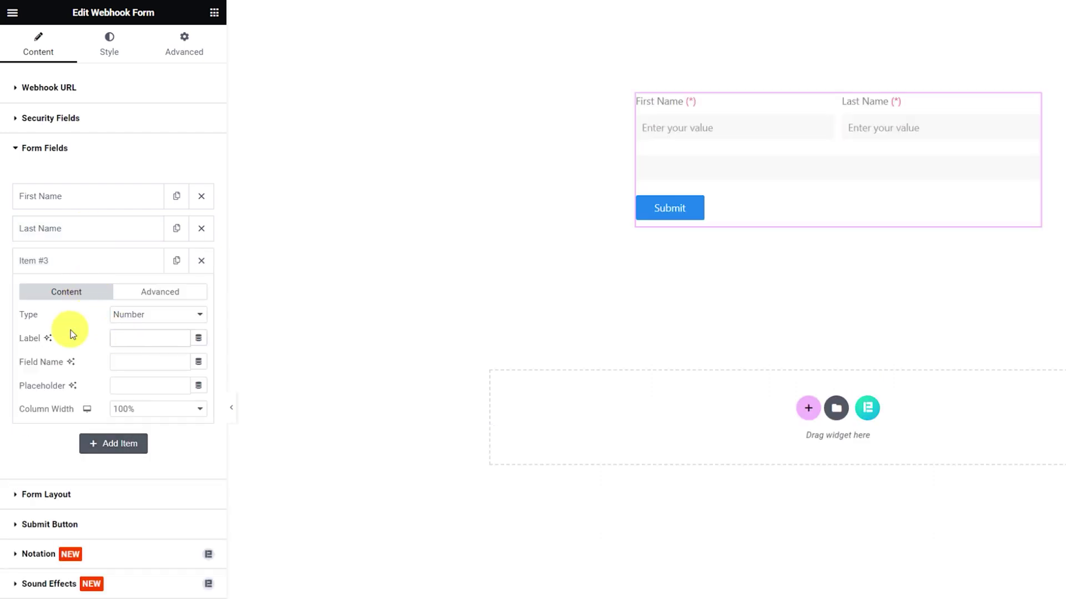
pyautogui.write('Email')
pyautogui.click(136, 315)
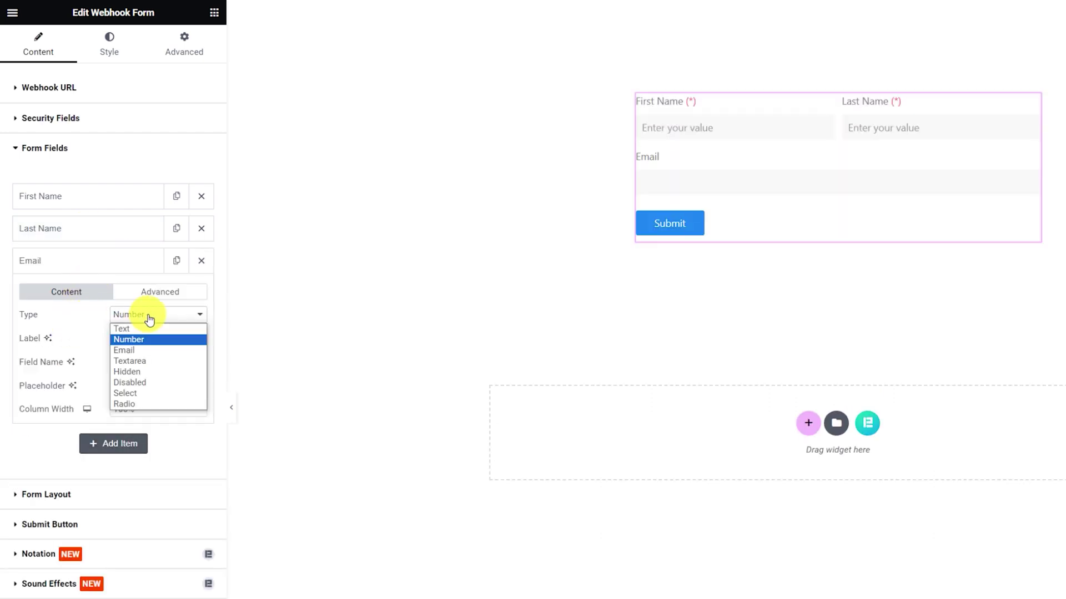
pyautogui.click(140, 350)
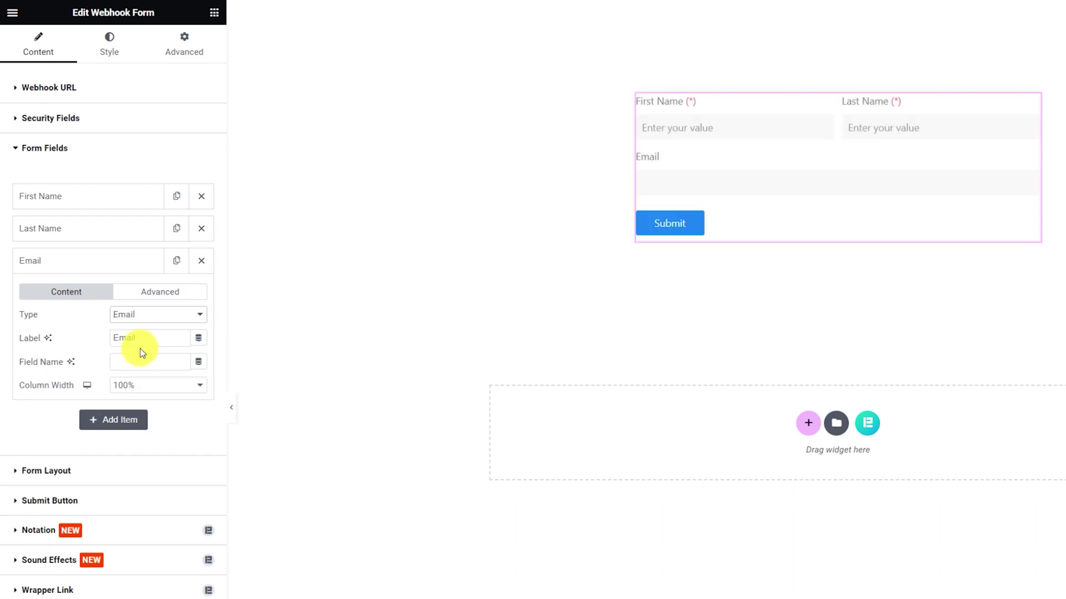
pyautogui.click(149, 300)
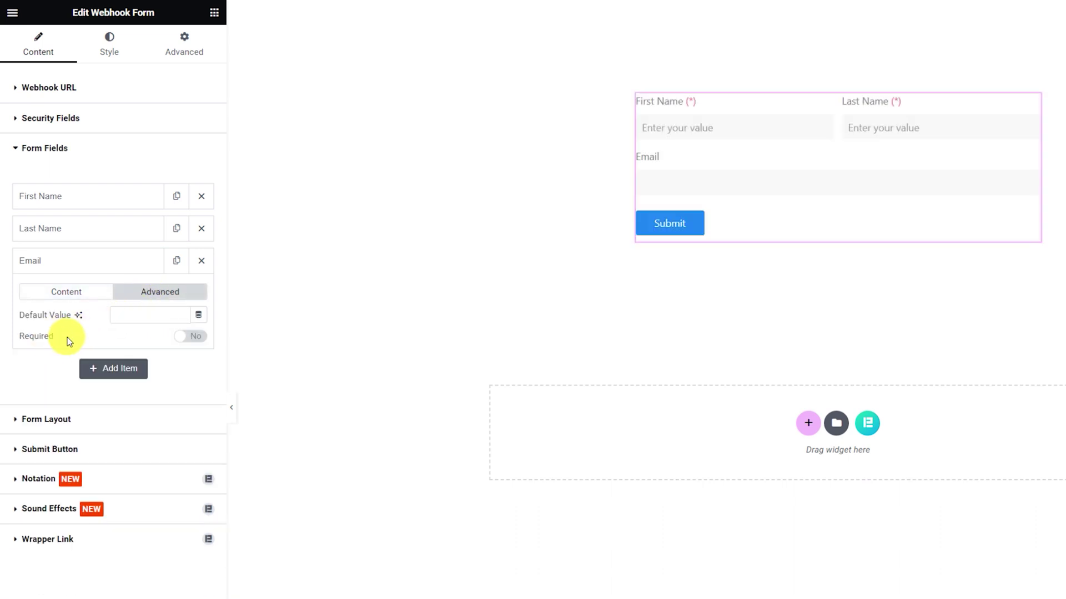
pyautogui.click(194, 337)
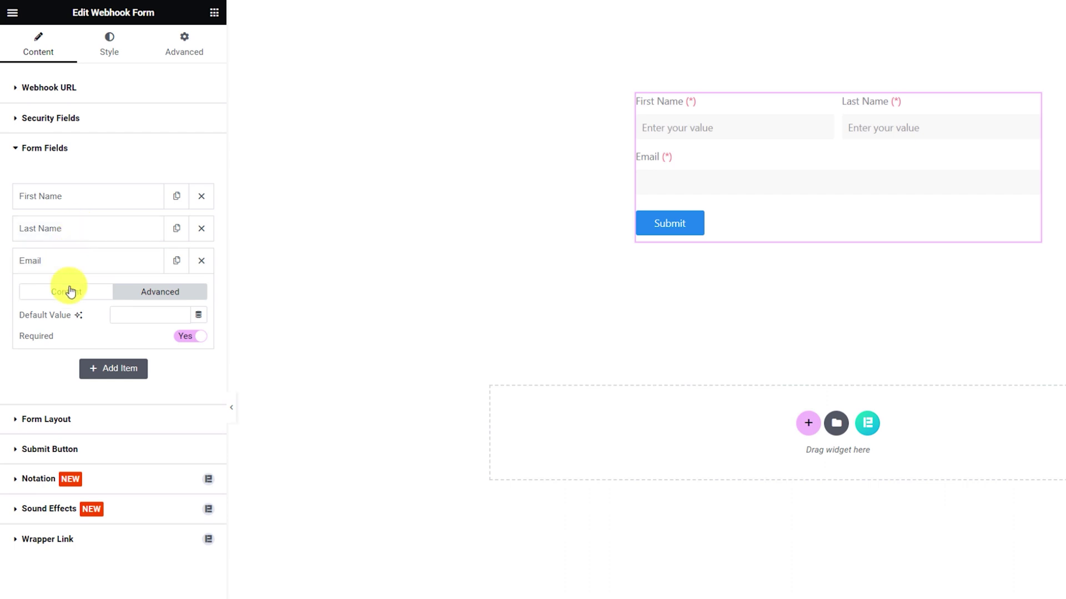
pyautogui.click(61, 270)
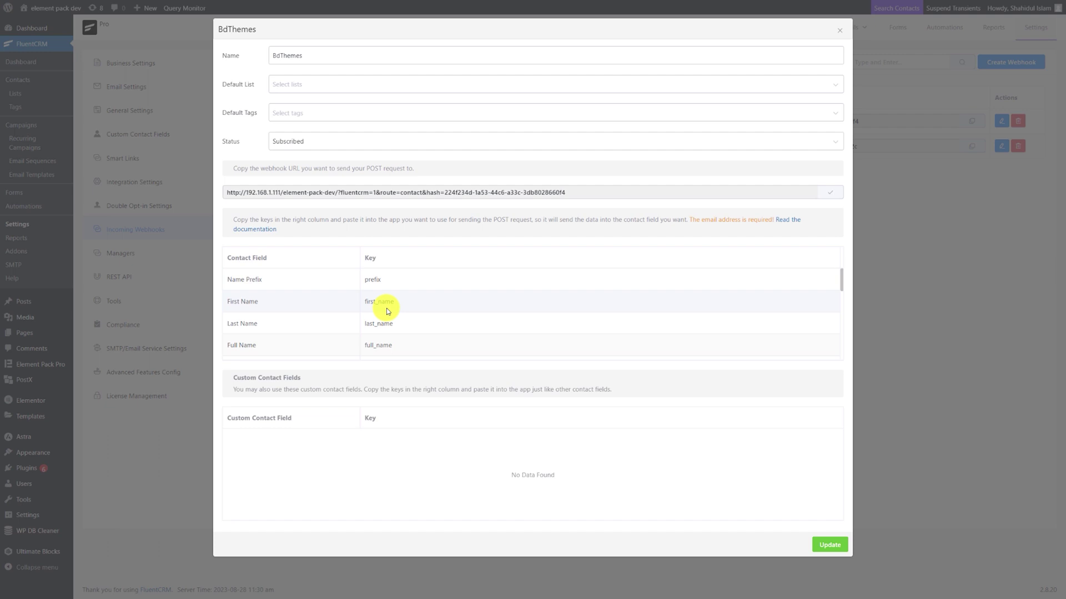
pyautogui.scroll(-1, 399, 328)
pyautogui.scroll(-1, 394, 329)
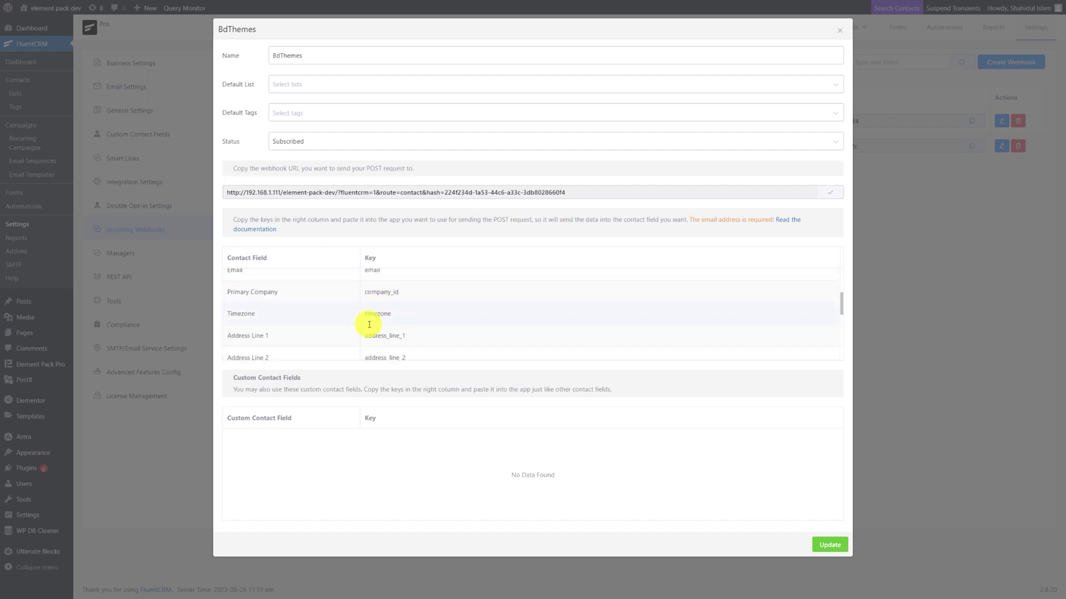
pyautogui.scroll(-3, 369, 325)
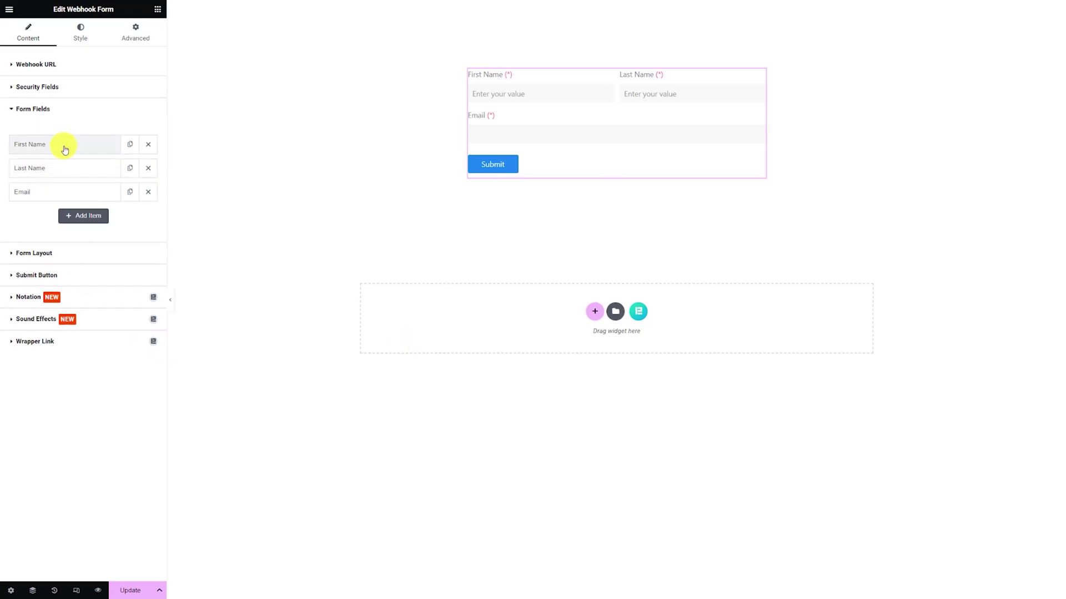
# Enter field names first_name, last_name and email for the First Name, Last Name and Email fields.
pyautogui.click(65, 146)
pyautogui.click(95, 221)
pyautogui.write('first')
pyautogui.write('_')
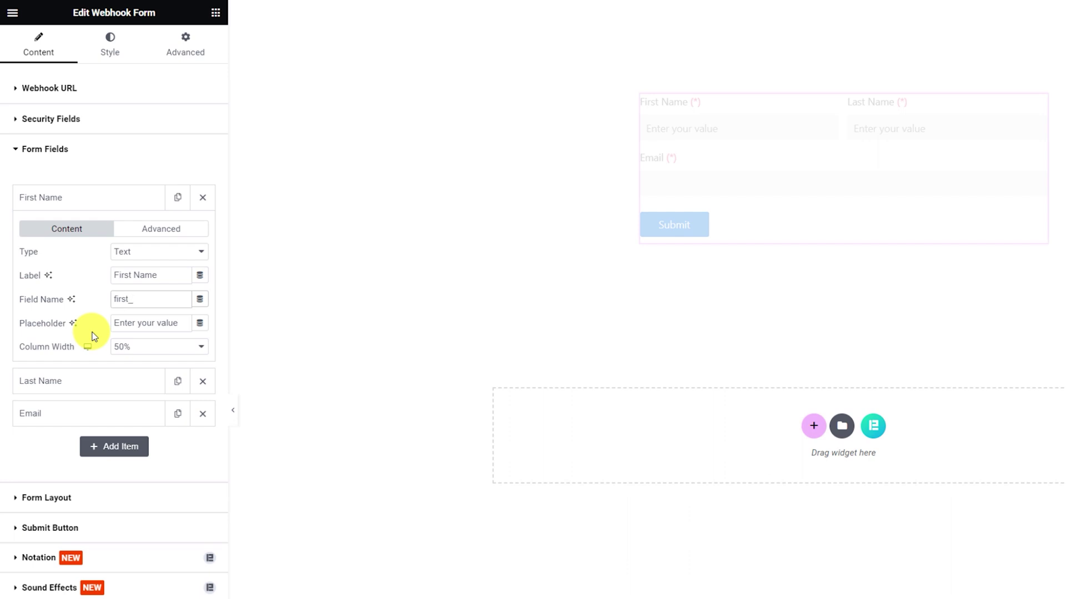
pyautogui.write('name')
pyautogui.click(83, 198)
pyautogui.click(83, 230)
pyautogui.click(126, 332)
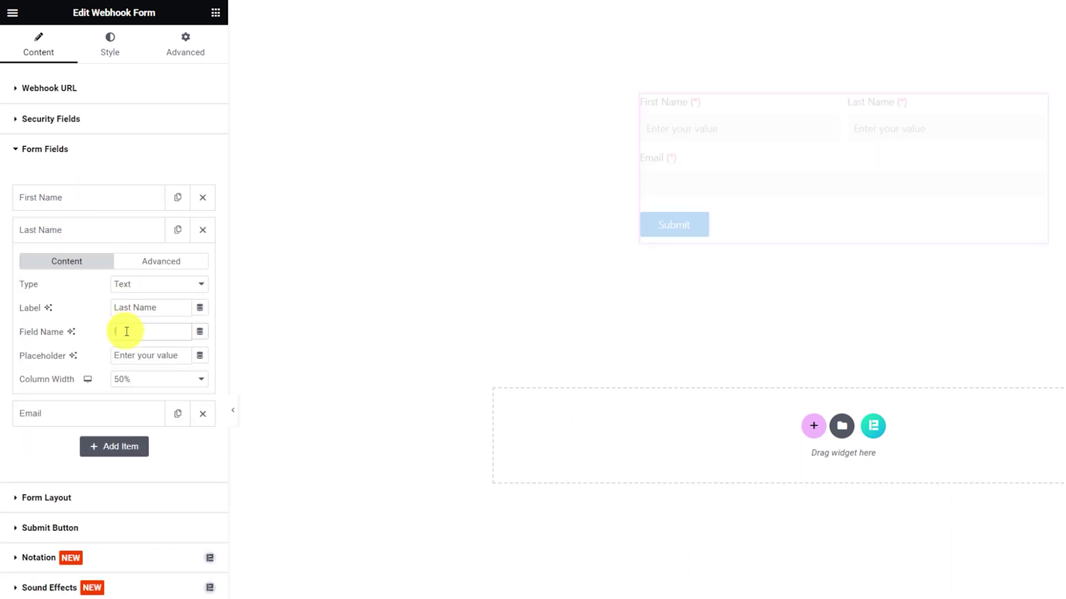
pyautogui.write('last_name')
pyautogui.click(111, 412)
pyautogui.click(89, 294)
pyautogui.click(138, 364)
pyautogui.write('email')
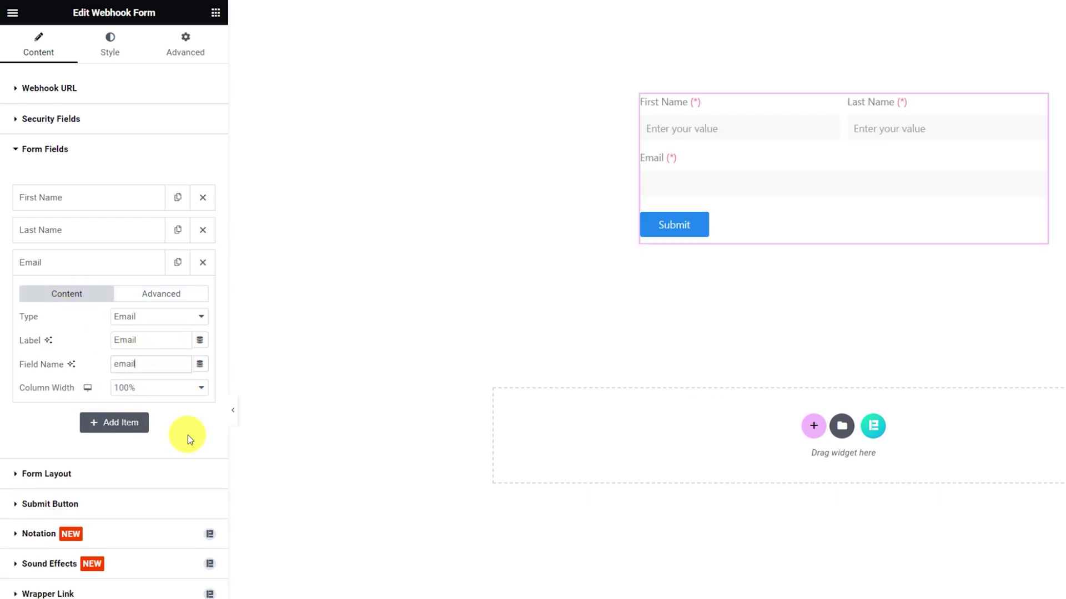
pyautogui.click(115, 483)
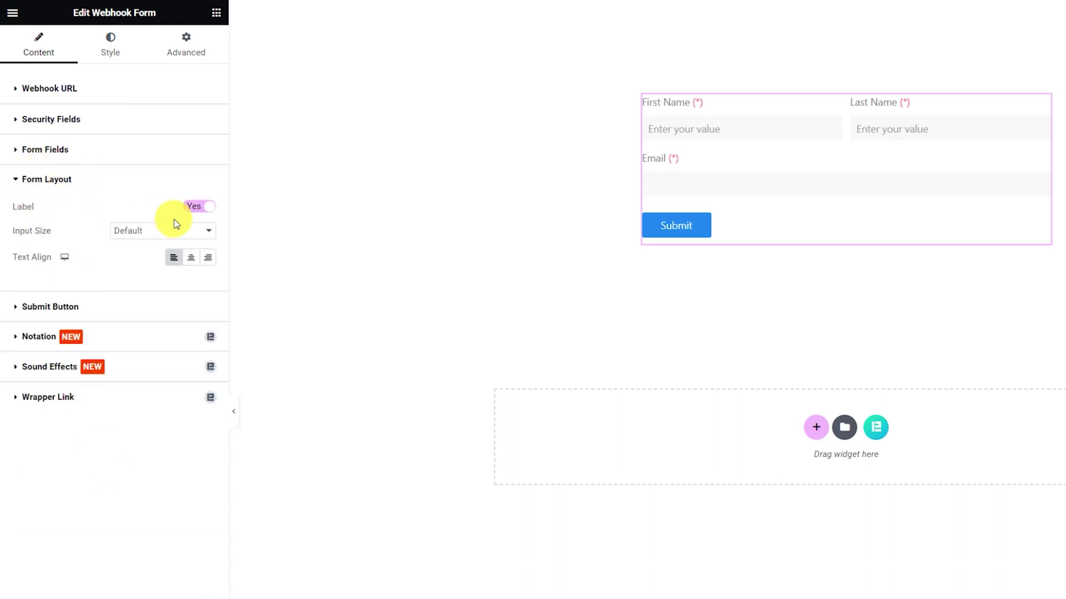
# Show labels above the form fields, keeping the default input size.
pyautogui.click(189, 216)
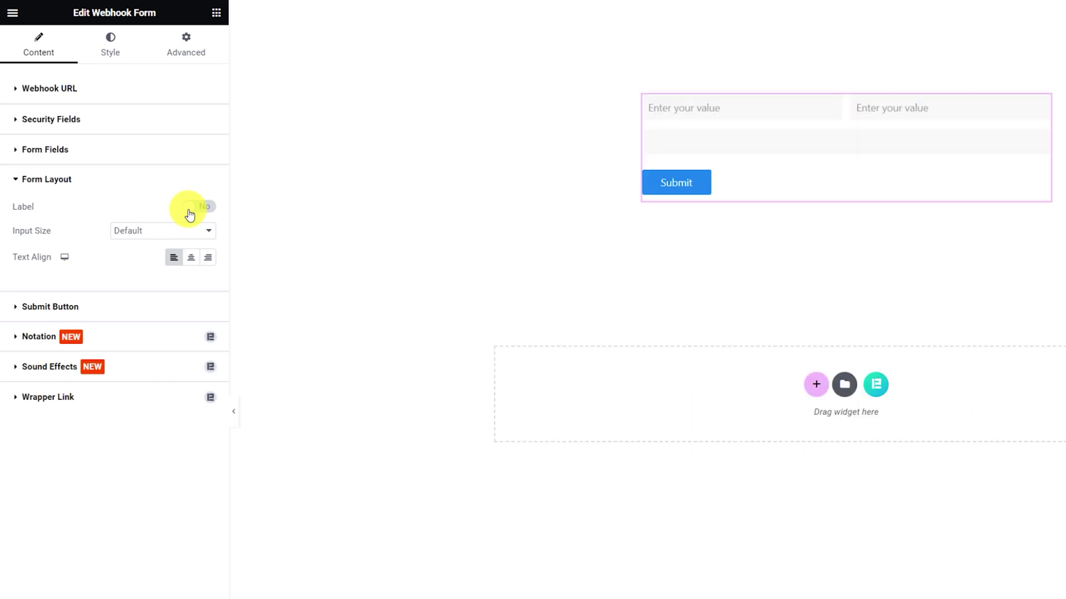
pyautogui.click(189, 215)
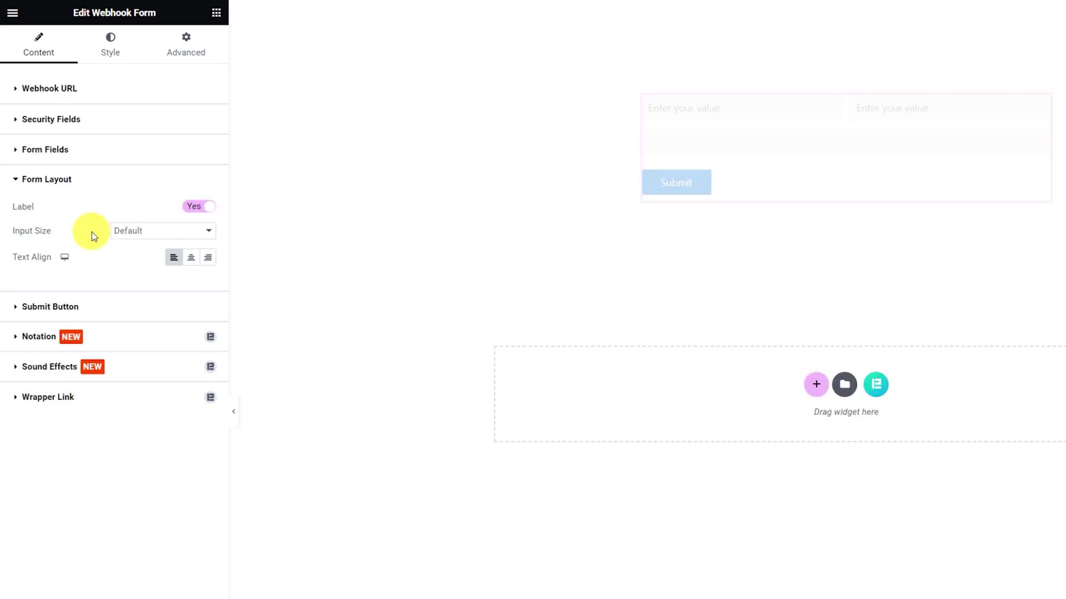
pyautogui.click(122, 240)
pyautogui.click(126, 241)
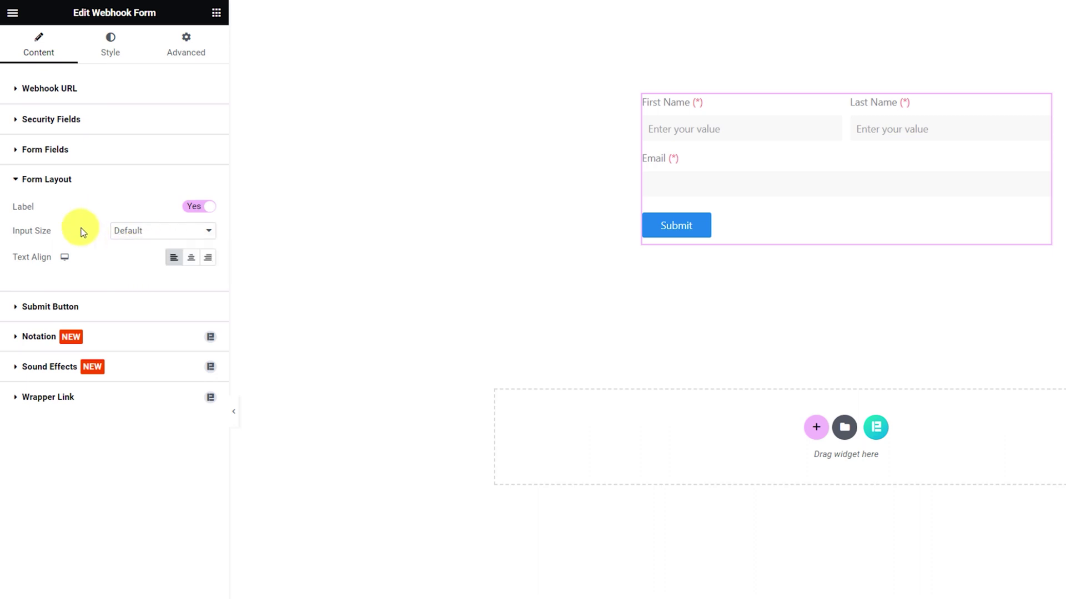
# Change the submit button text to Submit Now, keeping the default button size.
pyautogui.click(84, 305)
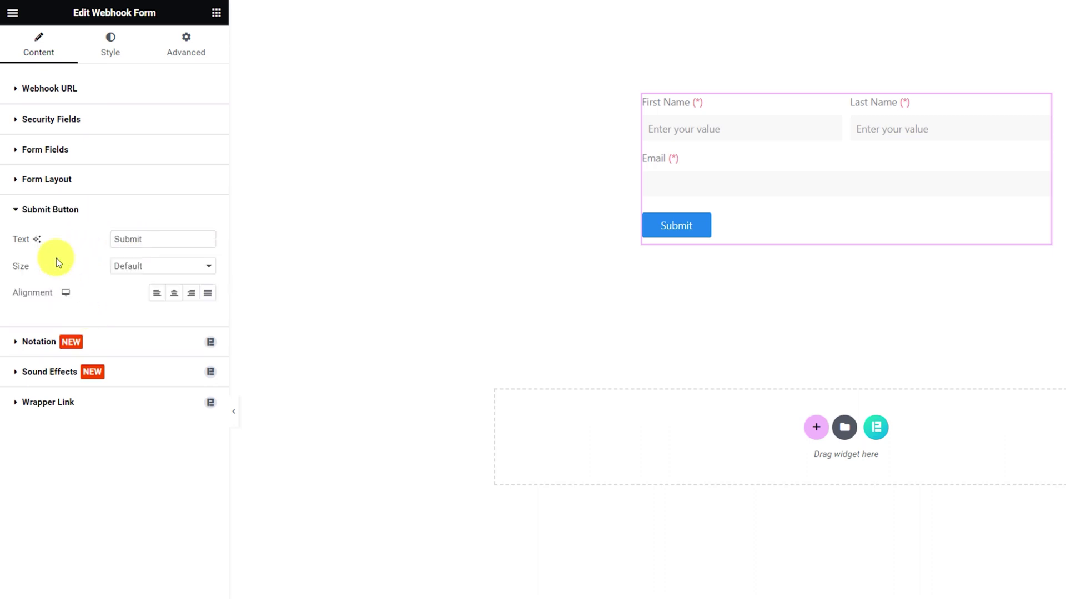
pyautogui.click(166, 240)
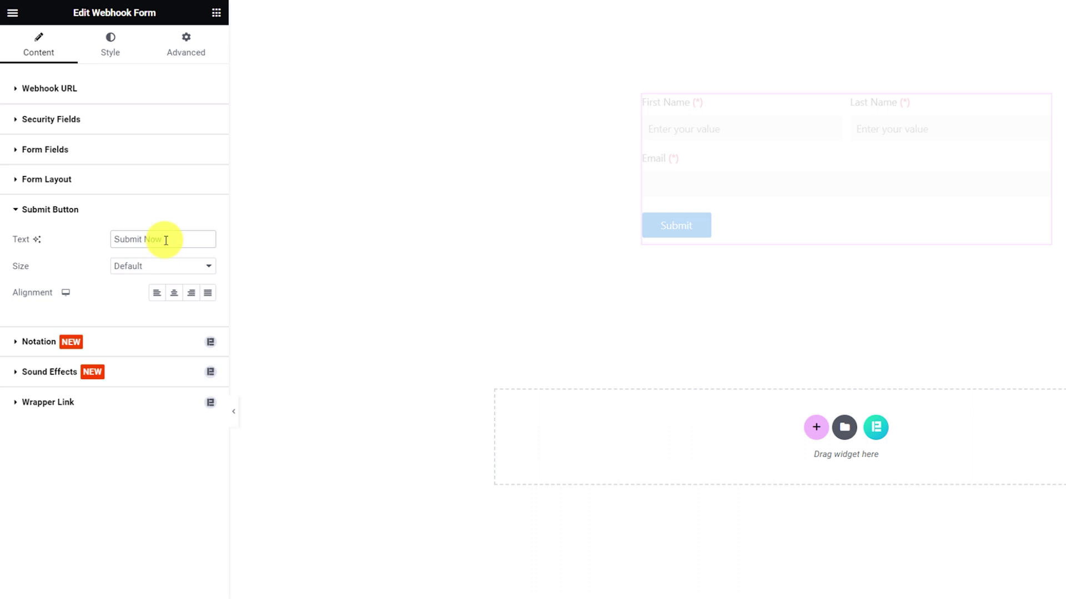
pyautogui.click(169, 266)
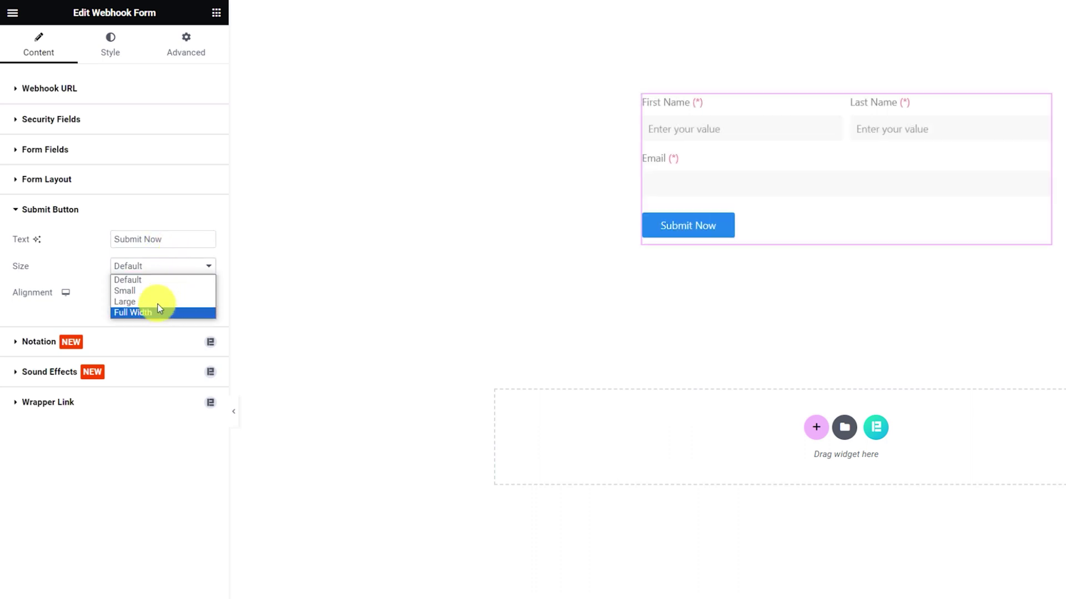
pyautogui.click(79, 245)
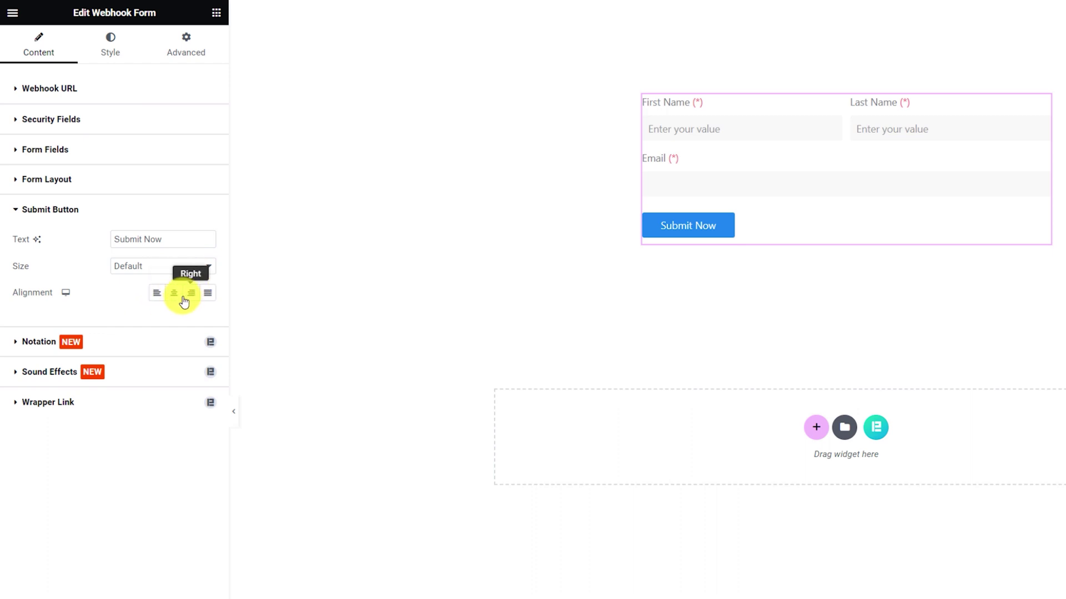
pyautogui.click(108, 57)
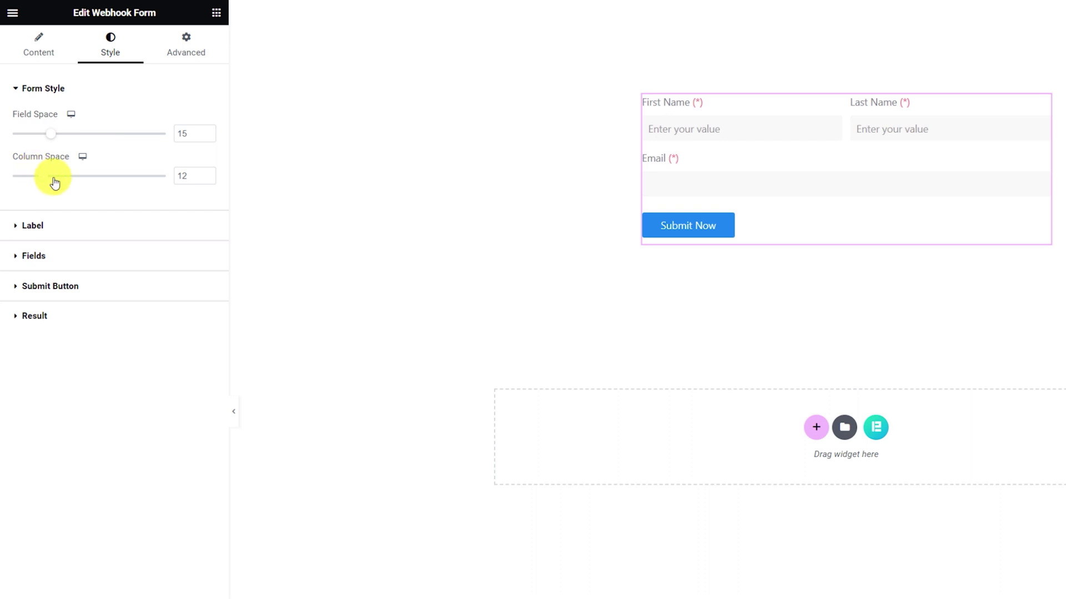
# Style the form labels with colour #333333 and Lato 16px semi-bold 600 text.
pyautogui.click(64, 225)
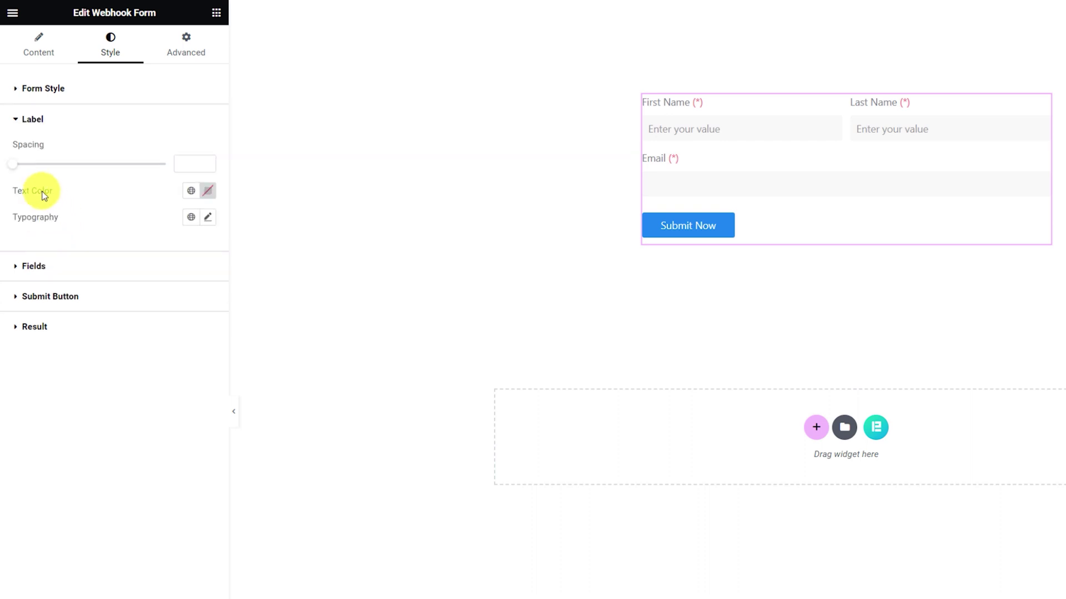
pyautogui.click(208, 191)
pyautogui.write('3')
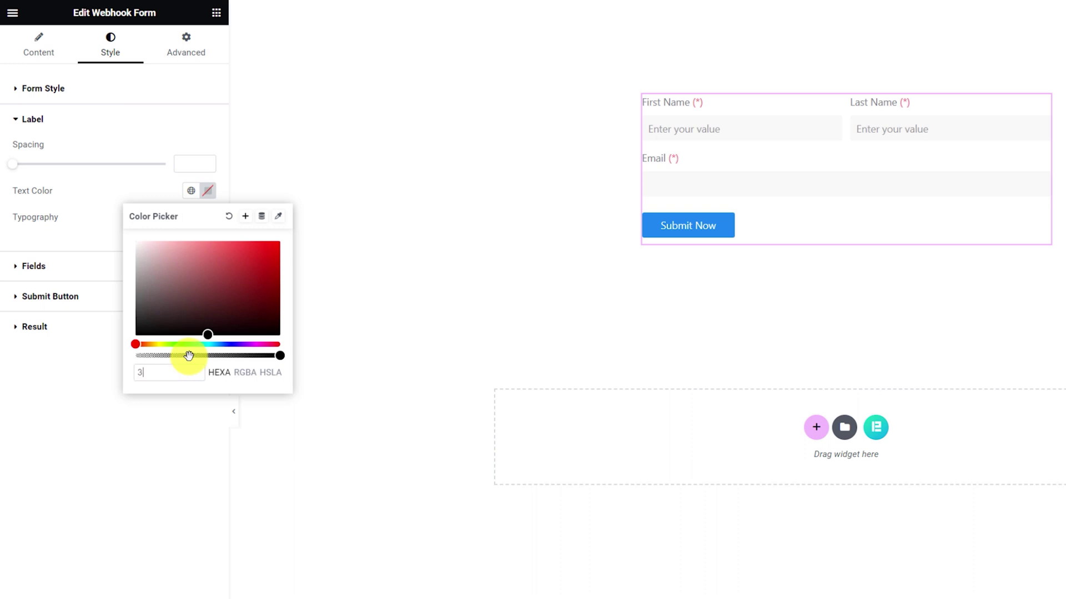
pyautogui.write('33333')
pyautogui.click(149, 189)
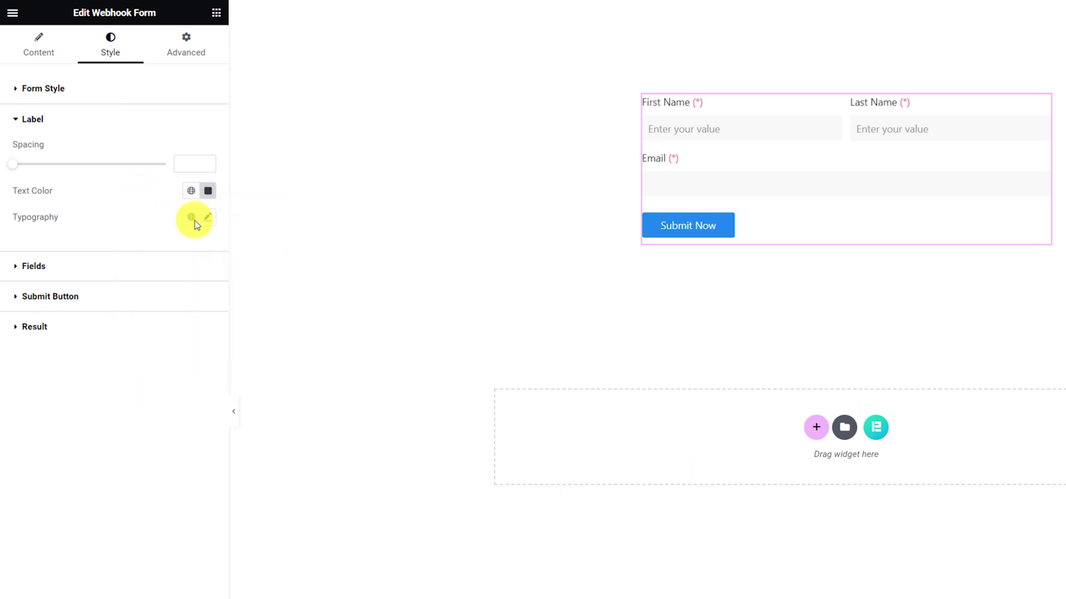
pyautogui.click(207, 218)
pyautogui.click(152, 277)
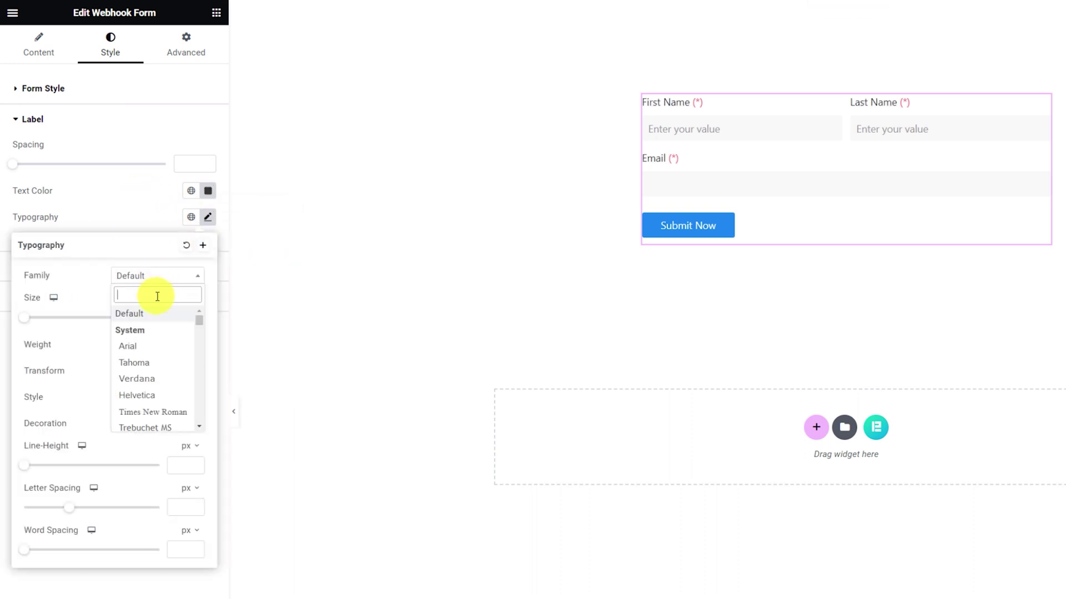
pyautogui.write('lato')
pyautogui.click(147, 327)
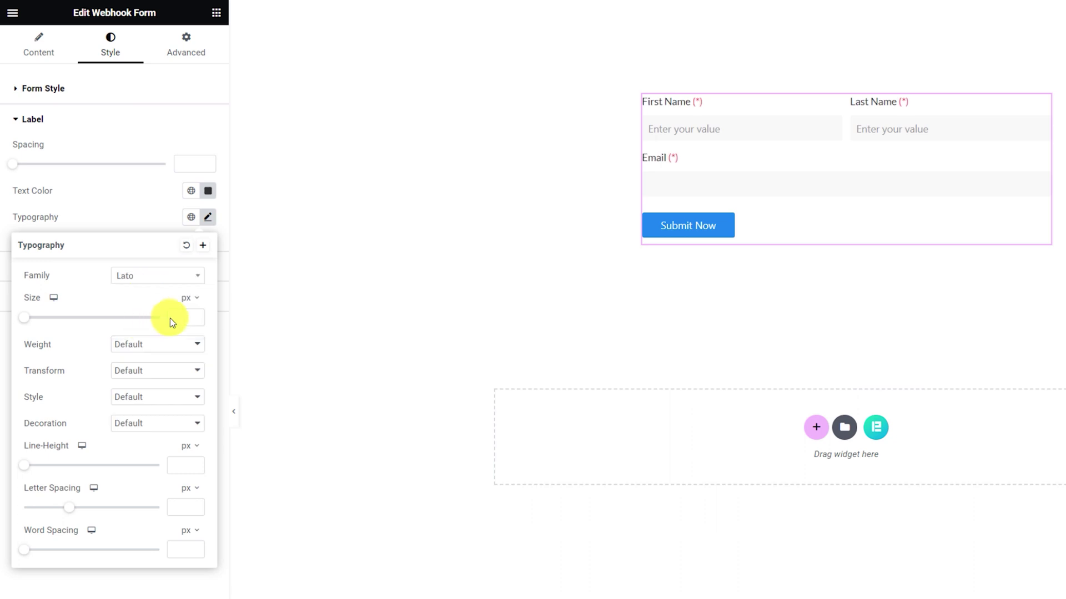
pyautogui.write('16')
pyautogui.click(153, 345)
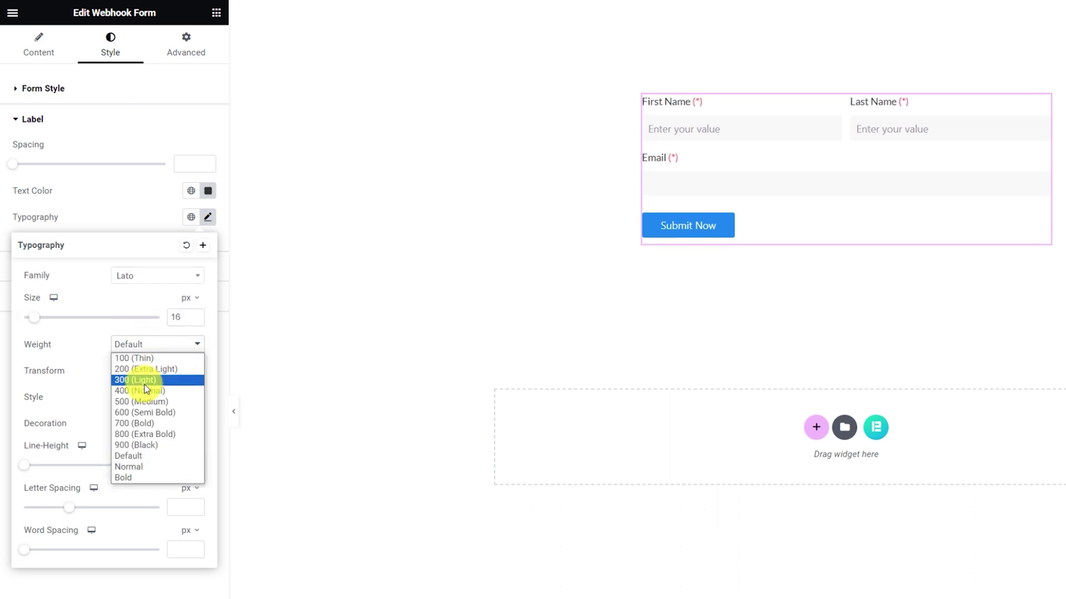
pyautogui.click(141, 412)
pyautogui.click(123, 215)
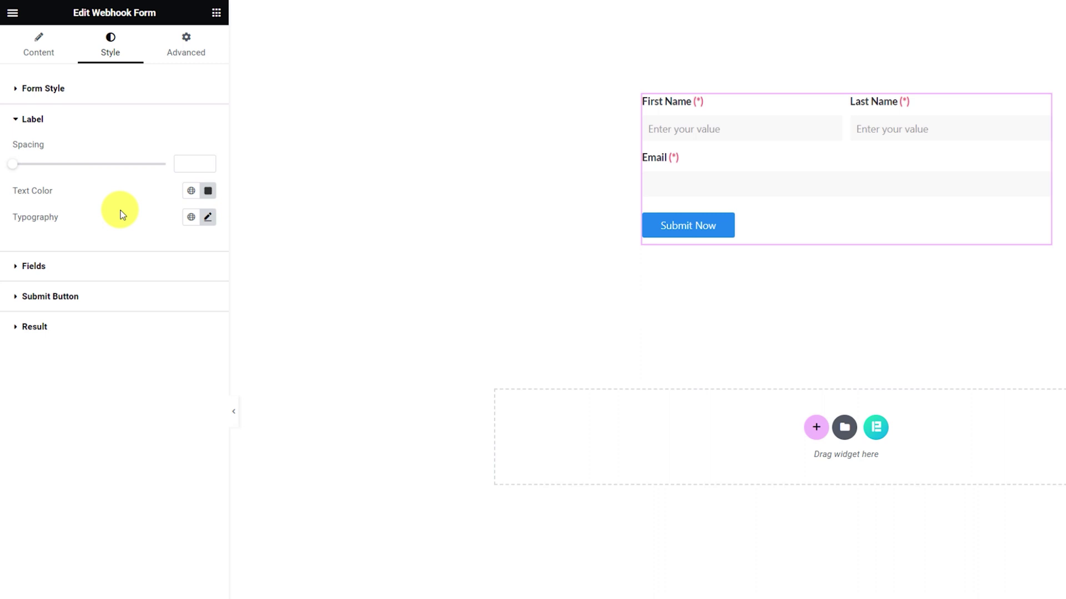
# Set field text colour #333333, a white placeholder colour and a pasted light grey field background.
pyautogui.click(102, 273)
pyautogui.click(208, 221)
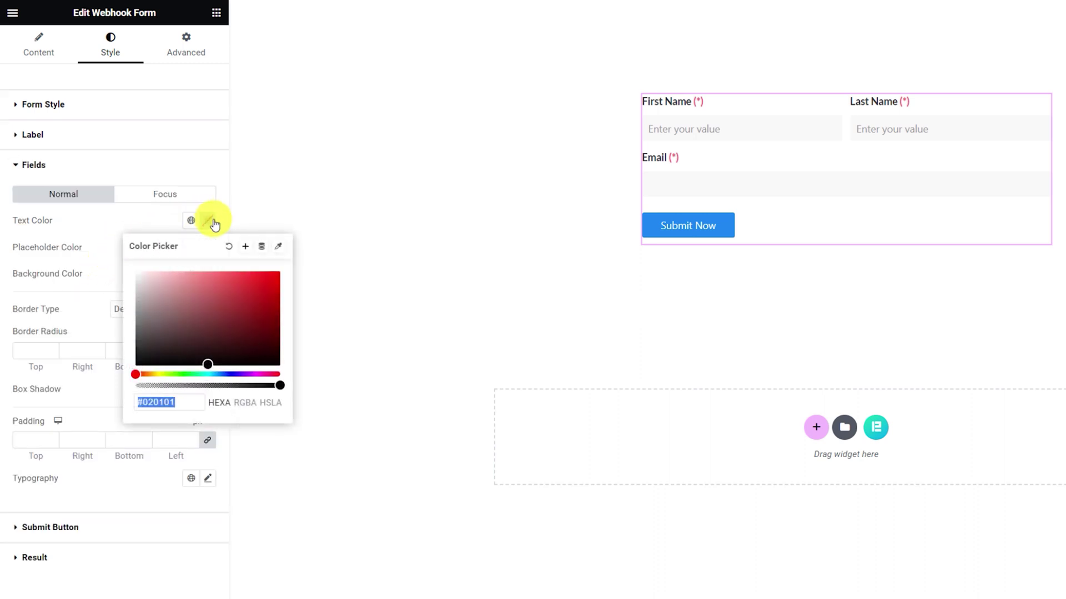
pyautogui.write('333333')
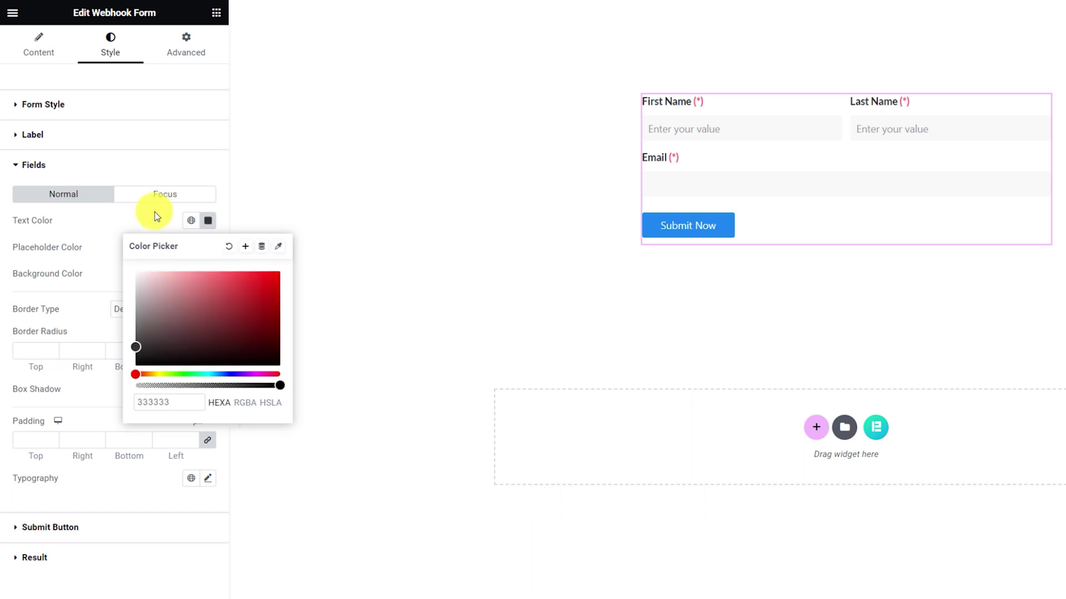
pyautogui.click(160, 220)
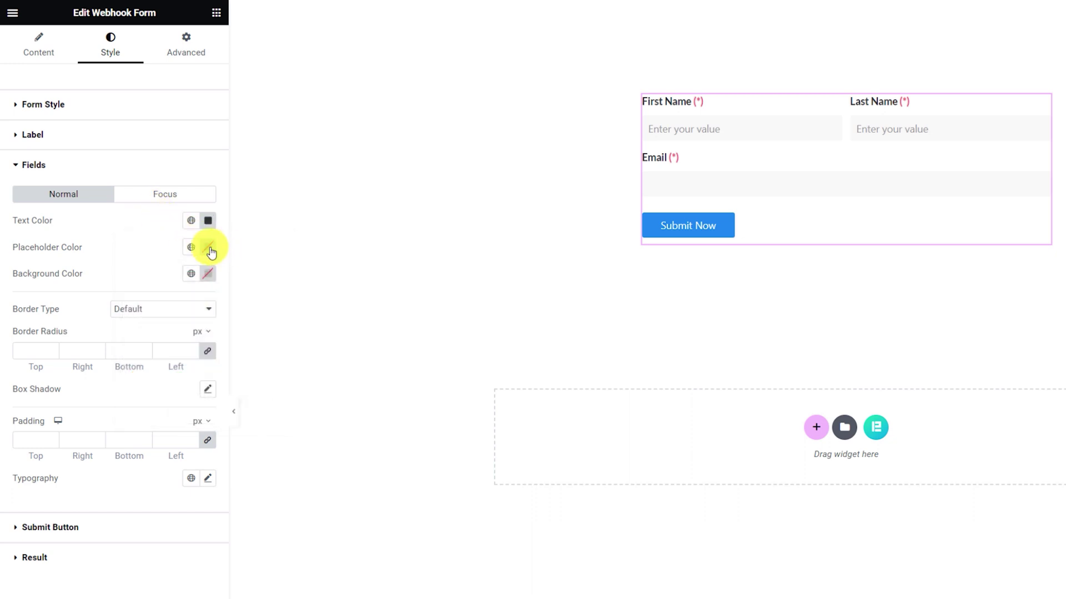
pyautogui.click(209, 249)
pyautogui.moveTo(172, 317); pyautogui.dragTo(131, 285)
pyautogui.click(144, 239)
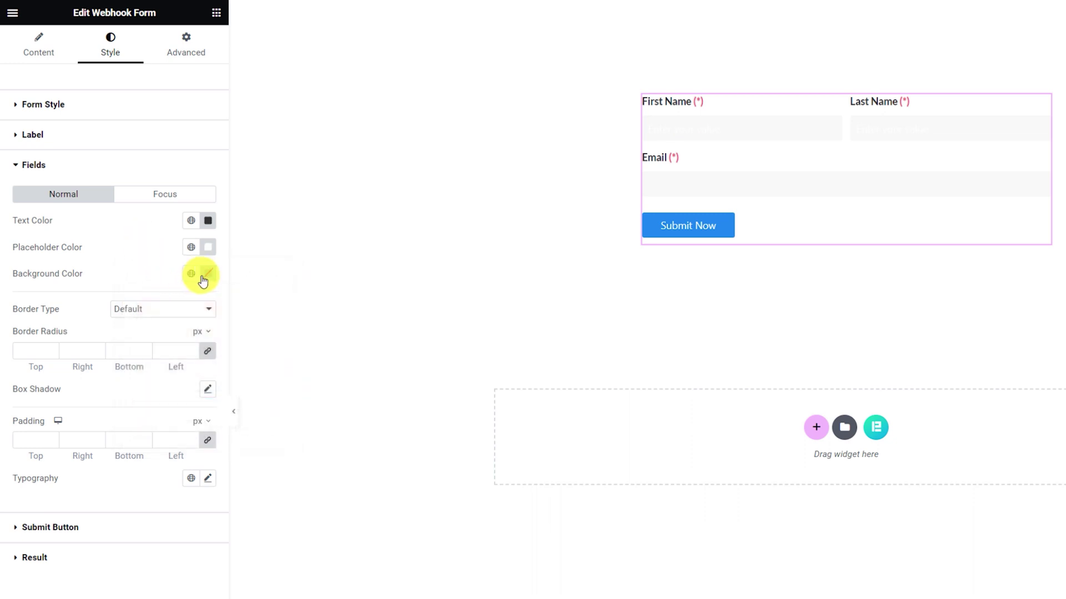
pyautogui.click(203, 281)
pyautogui.click(174, 453)
pyautogui.write('#F2F4F794')
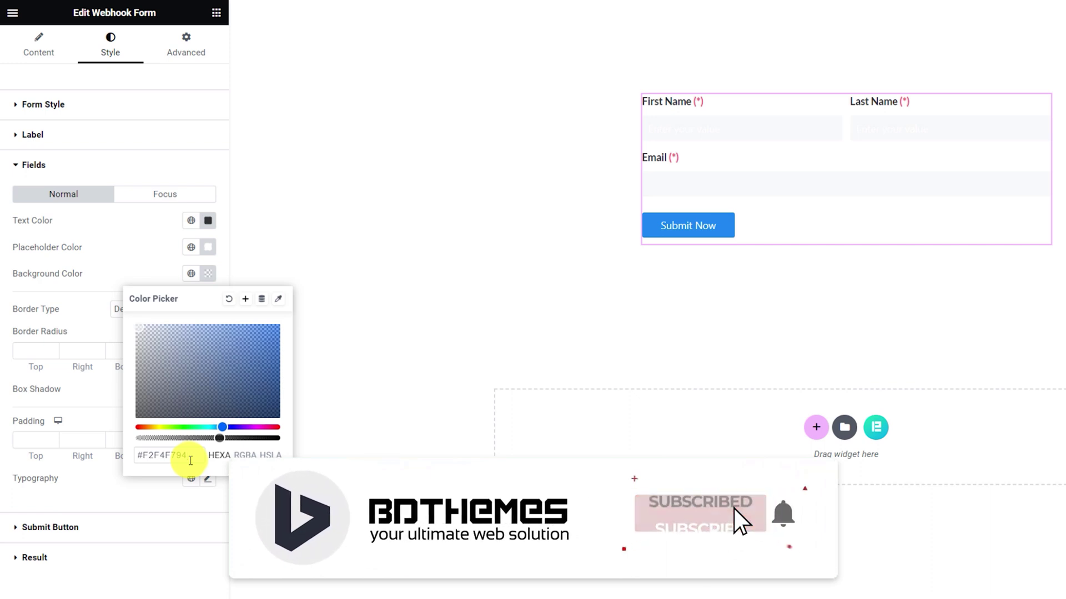
pyautogui.click(144, 267)
# Give the fields a solid 1px white border.
pyautogui.click(147, 311)
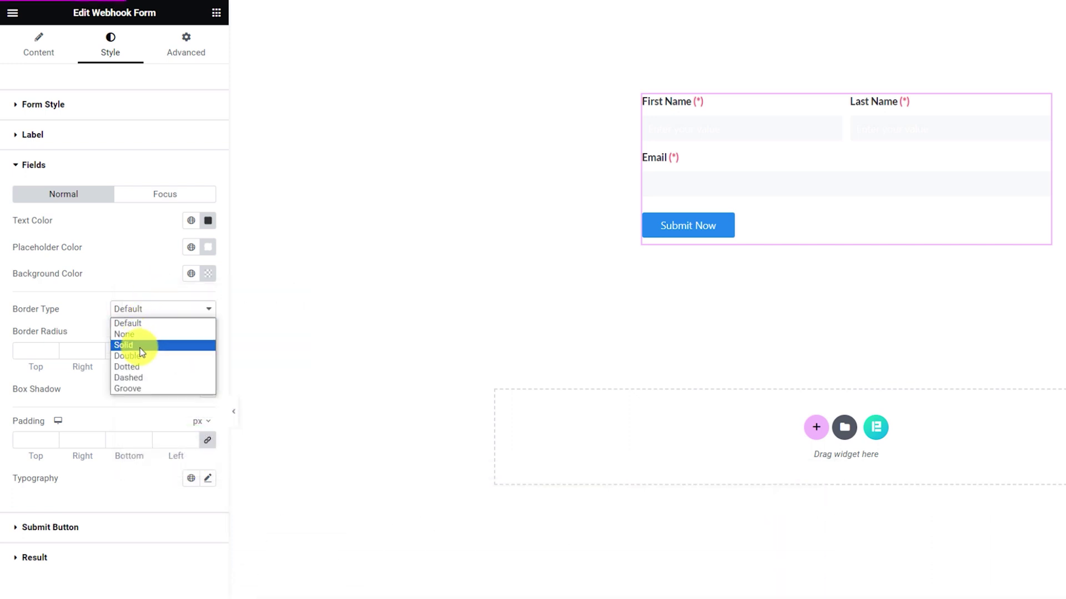
pyautogui.click(135, 345)
pyautogui.click(34, 355)
pyautogui.write('1')
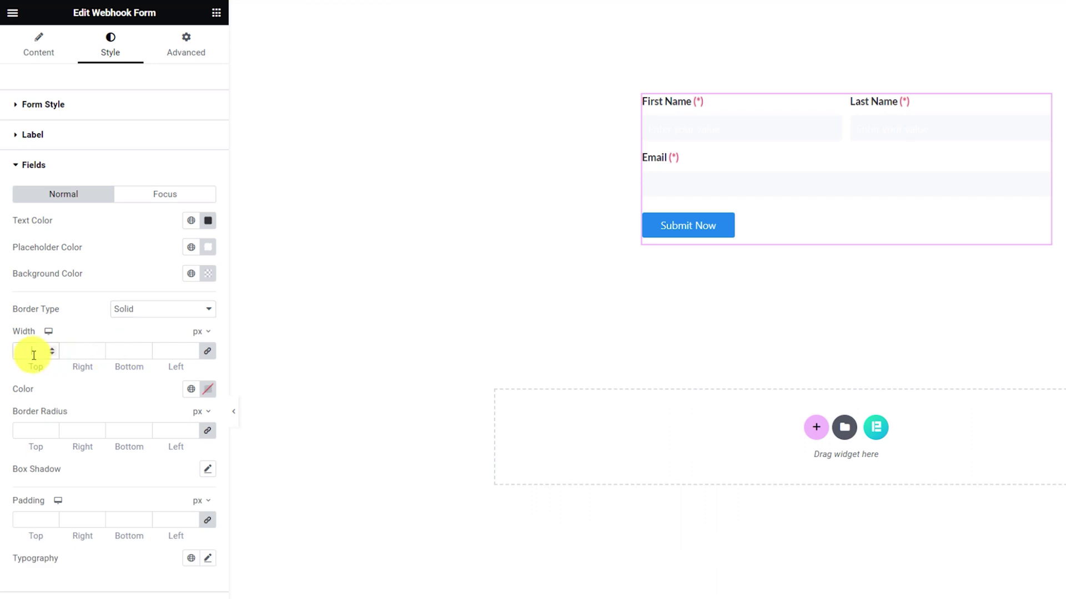
pyautogui.click(209, 397)
pyautogui.moveTo(178, 447); pyautogui.dragTo(124, 436)
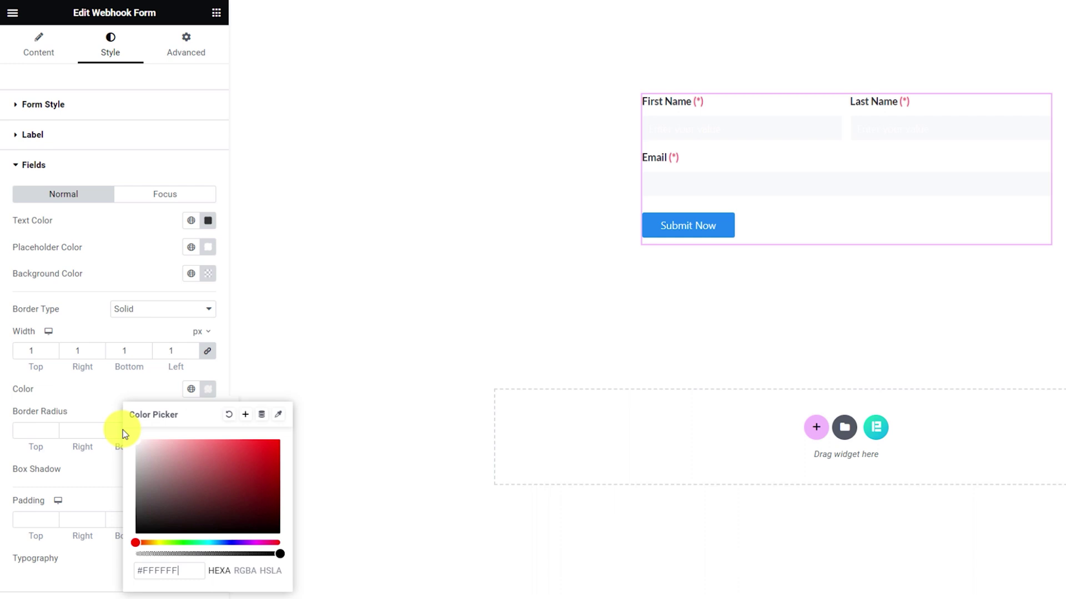
pyautogui.click(128, 377)
# Change the placeholder colour to grey, with 5px corner radius and 10/10/10/20 padding.
pyautogui.click(208, 247)
pyautogui.click(178, 429)
pyautogui.hotkey('ctrl', 'v')
pyautogui.click(147, 244)
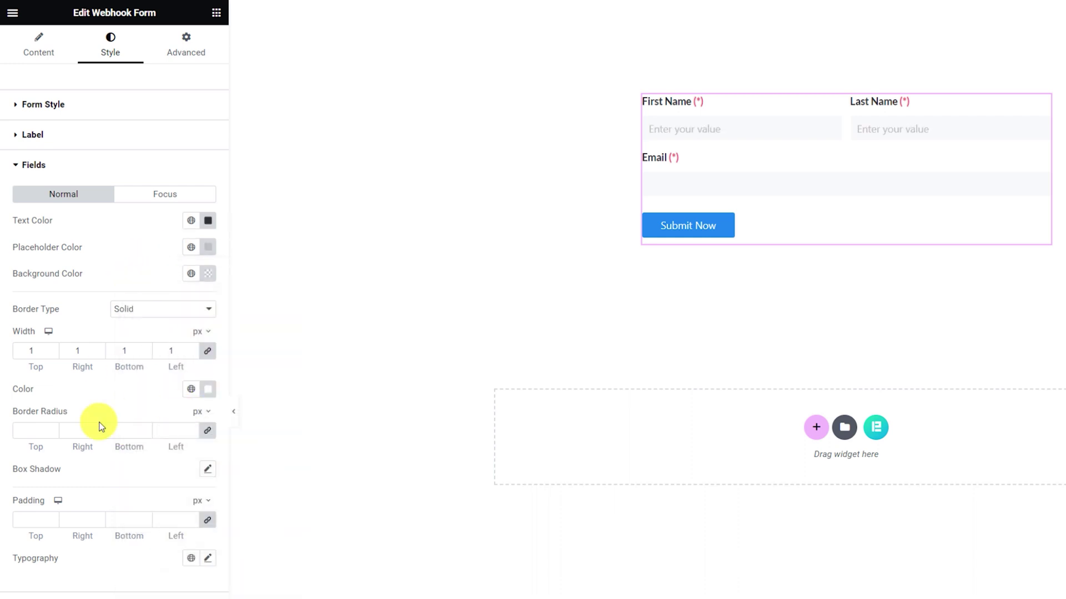
pyautogui.click(33, 431)
pyautogui.write('5')
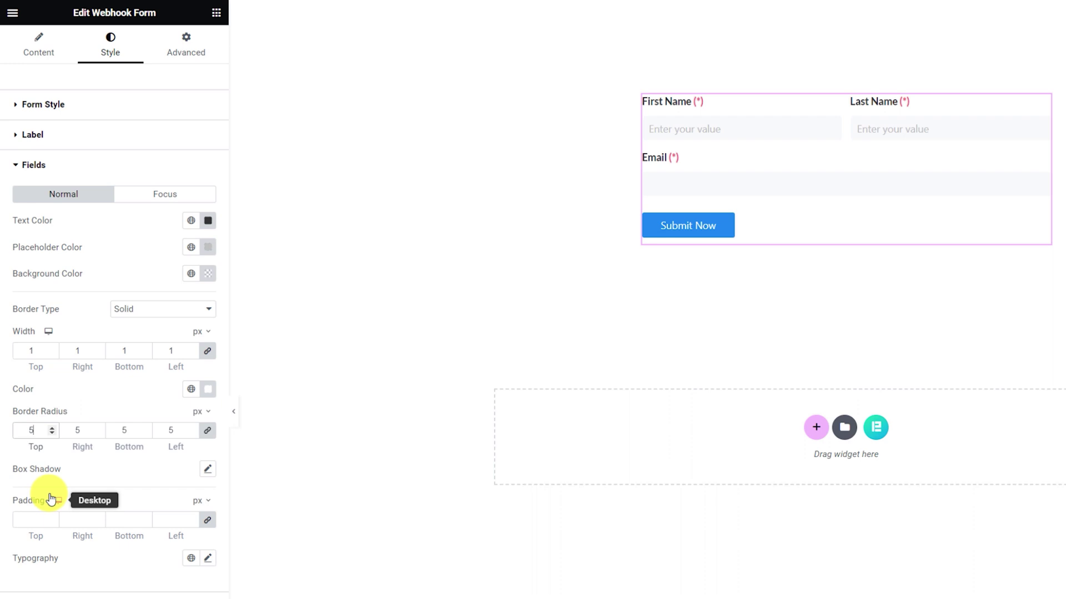
pyautogui.click(27, 521)
pyautogui.write('10')
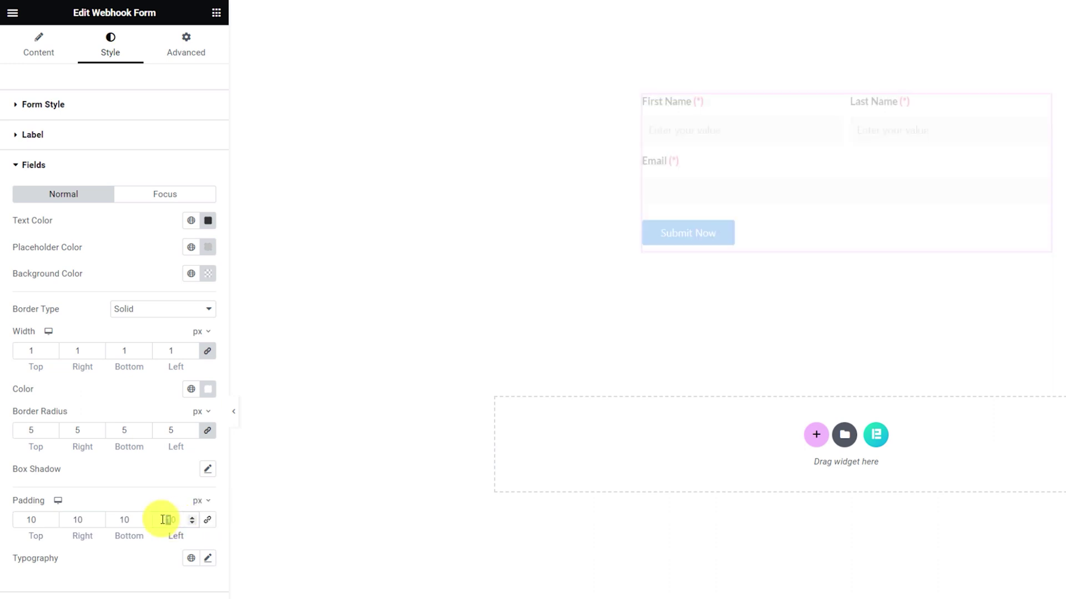
pyautogui.write('20')
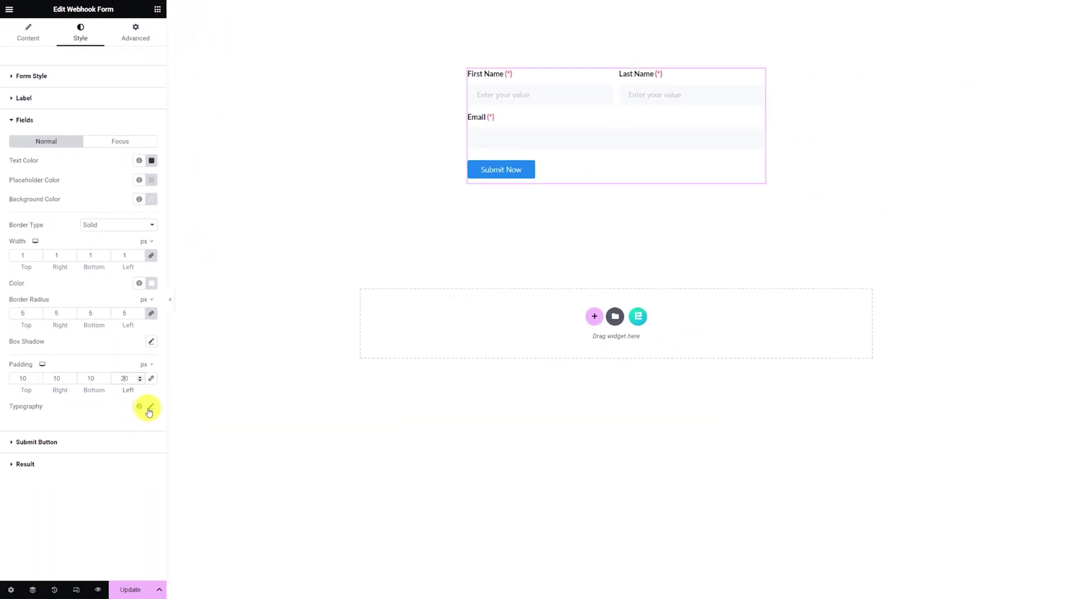
# Set the field typography to Lato 15px, leaving the font weight unchanged.
pyautogui.click(149, 410)
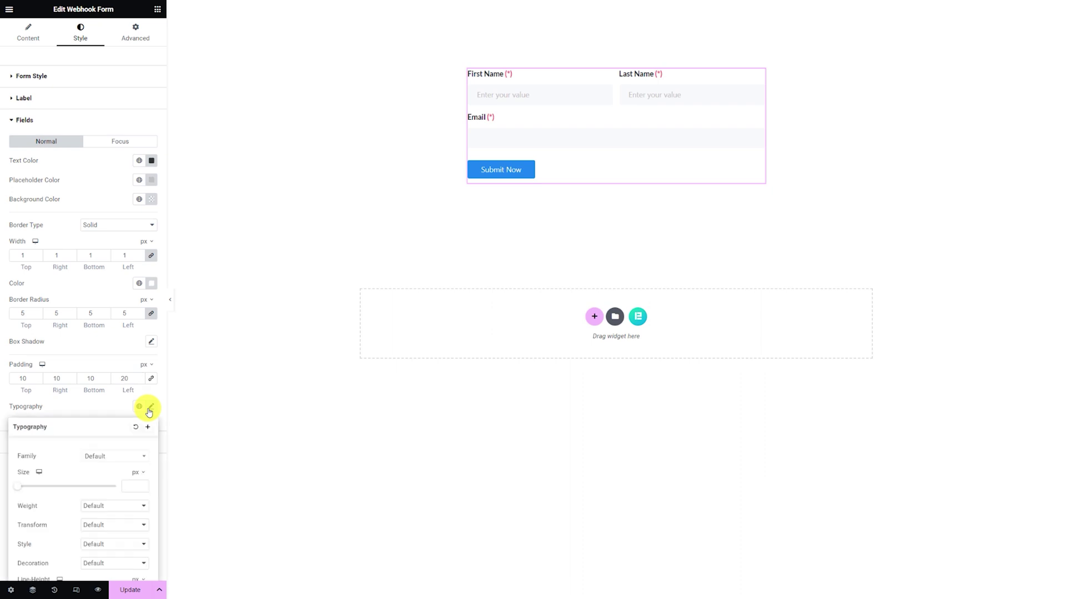
pyautogui.click(115, 458)
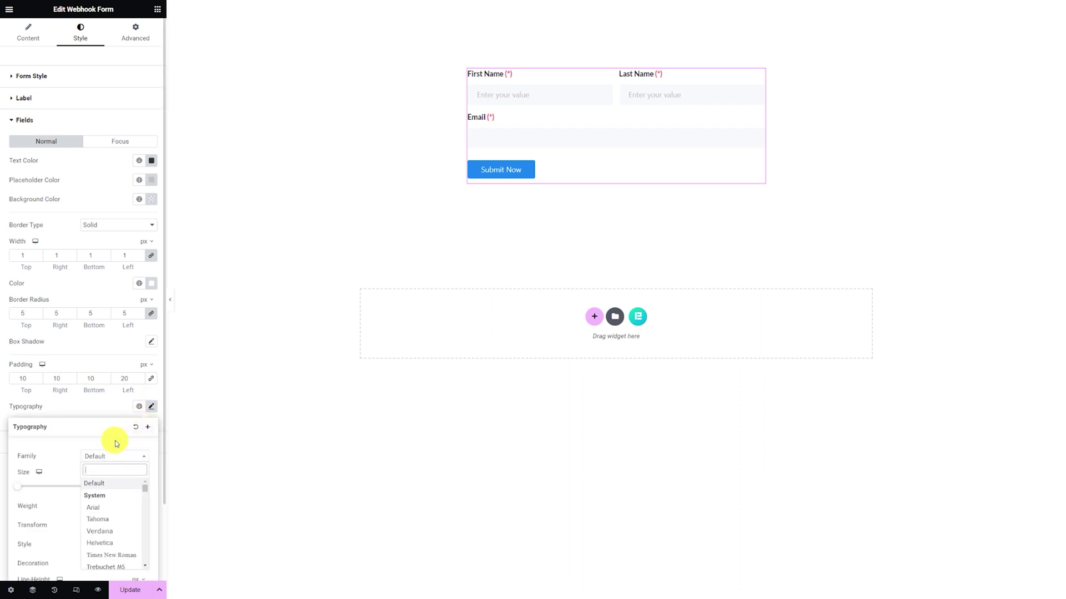
pyautogui.write('lato')
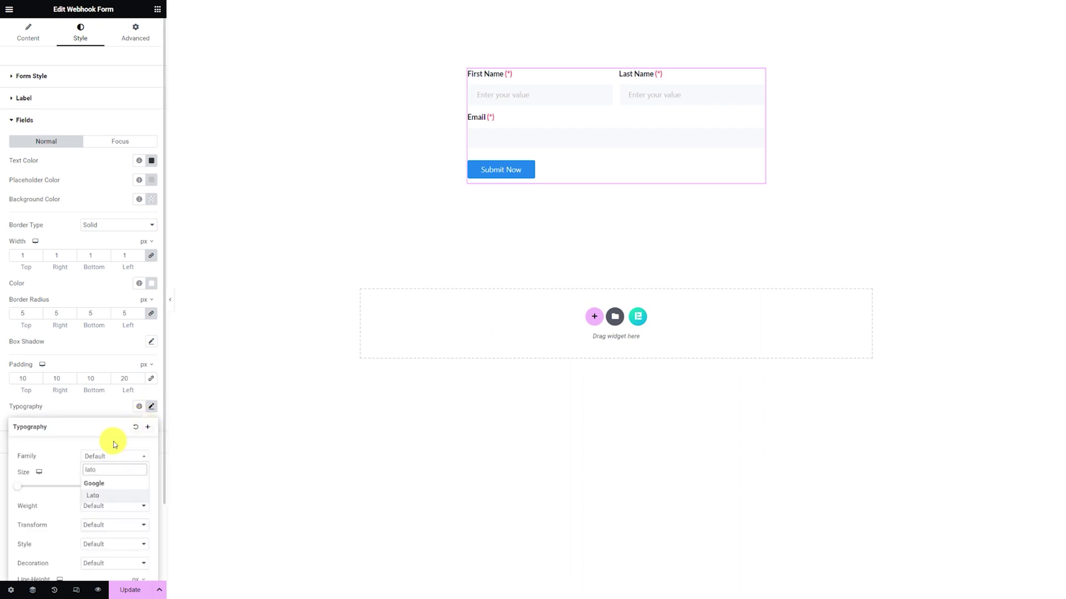
pyautogui.click(100, 495)
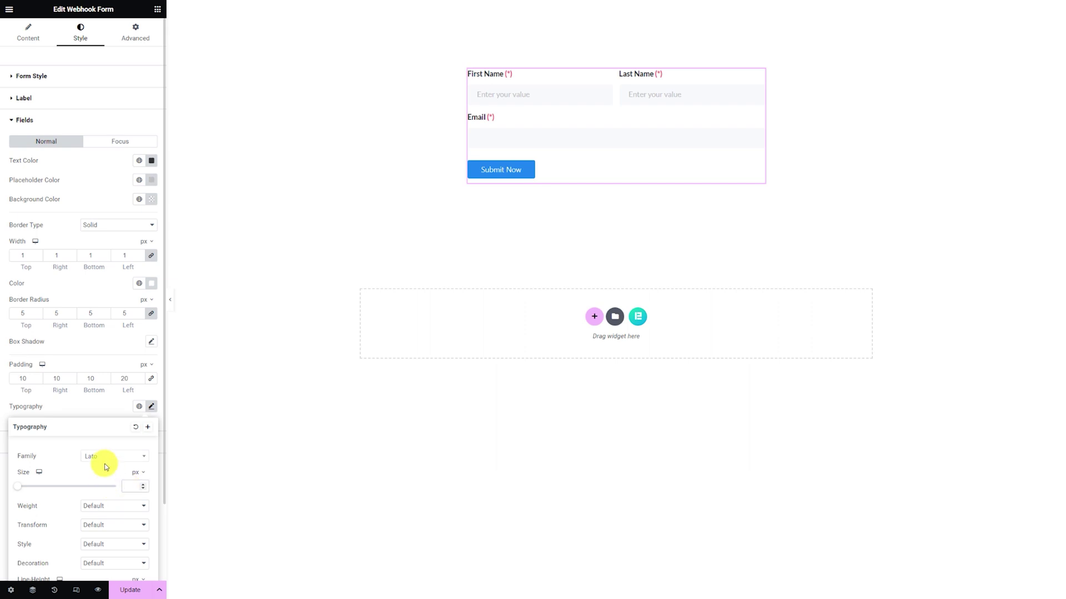
pyautogui.write('15')
pyautogui.click(115, 505)
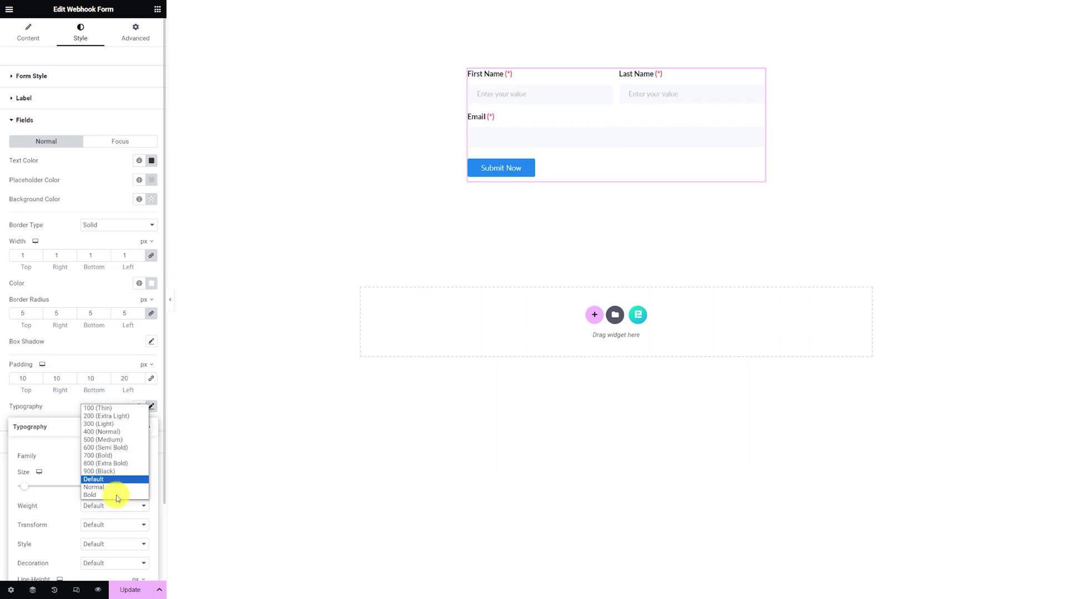
pyautogui.press('Escape')
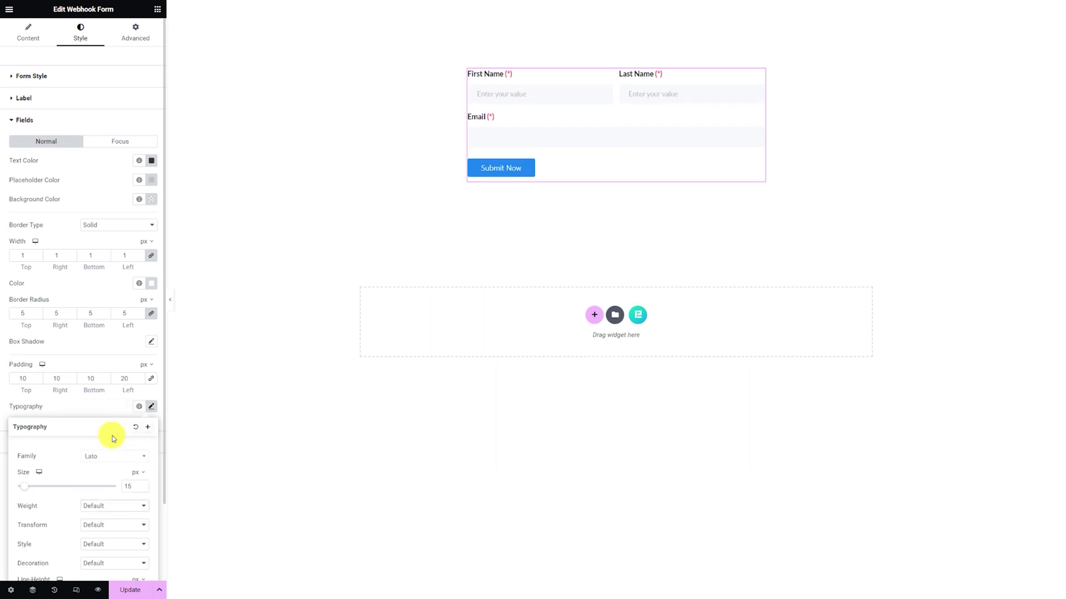
pyautogui.click(100, 404)
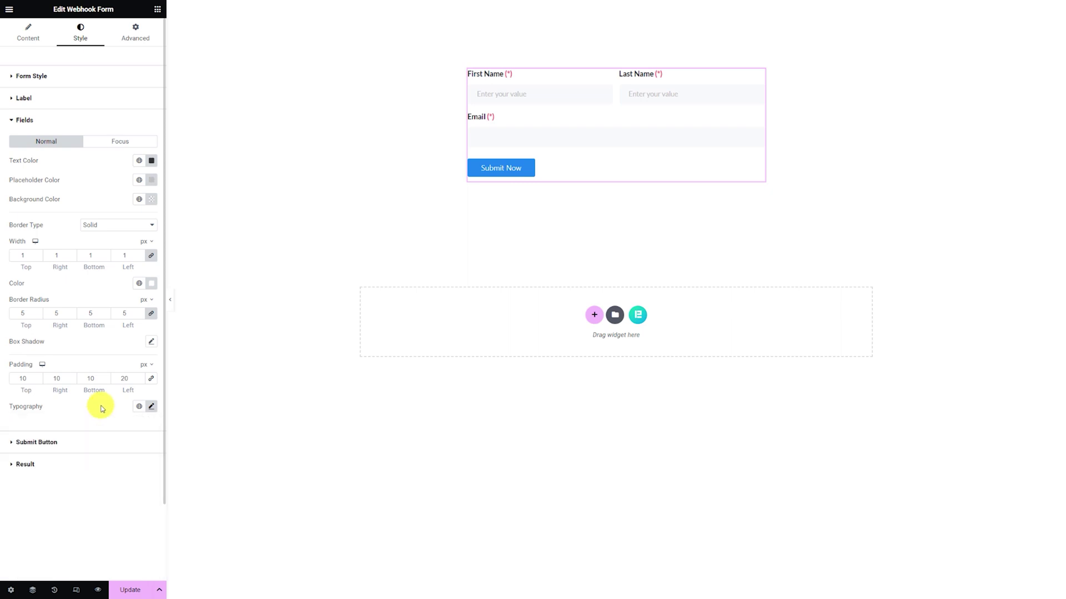
# Give the Submit Now button white text and a pasted blue classic background.
pyautogui.click(78, 447)
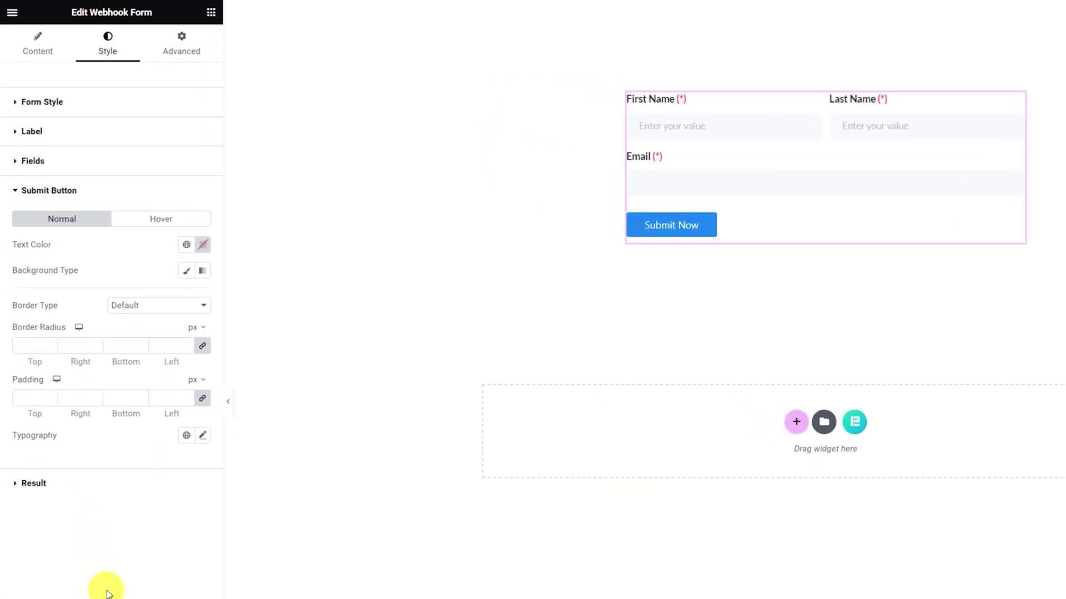
pyautogui.click(204, 250)
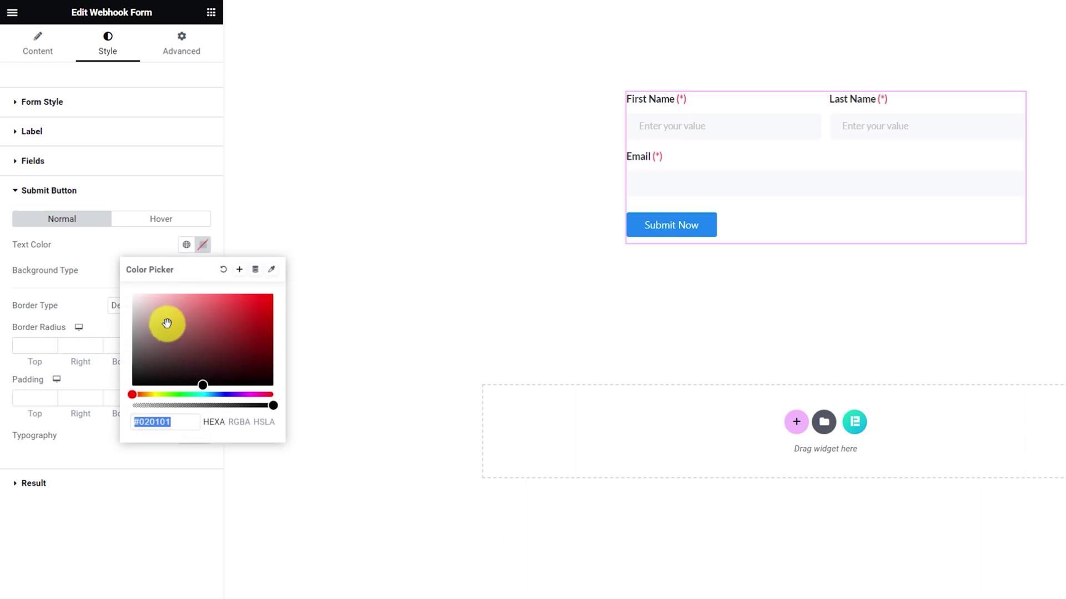
pyautogui.click(135, 251)
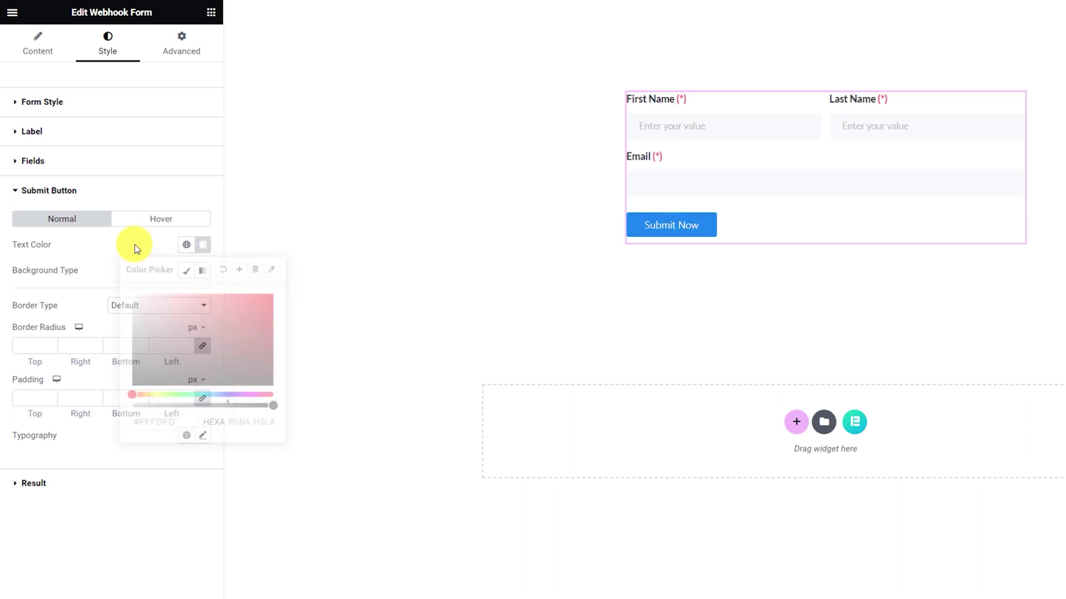
pyautogui.click(187, 271)
pyautogui.click(203, 296)
pyautogui.hotkey('ctrl', 'v')
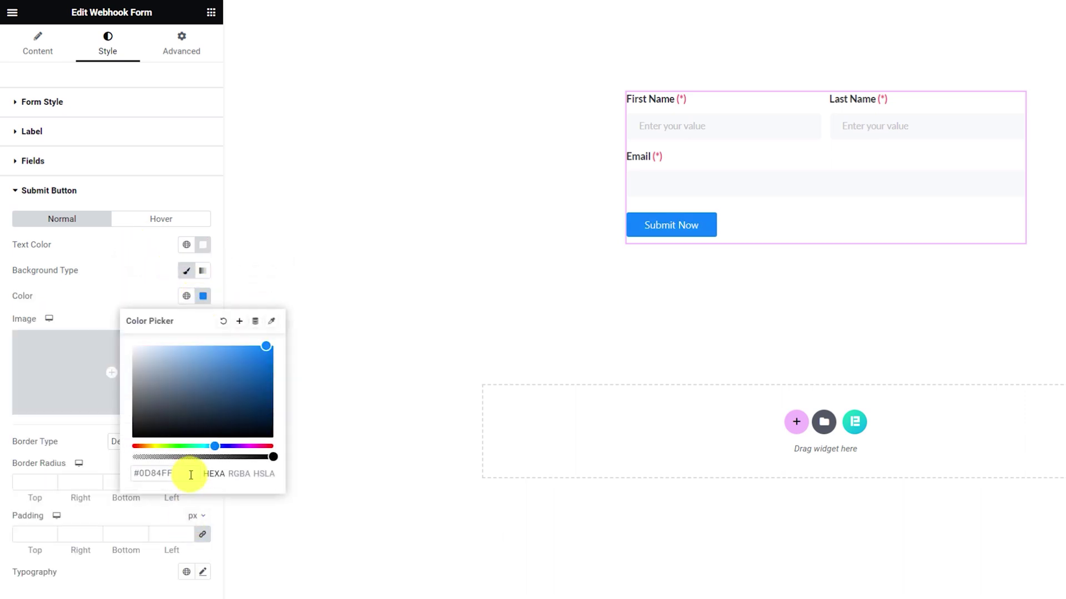
pyautogui.click(154, 299)
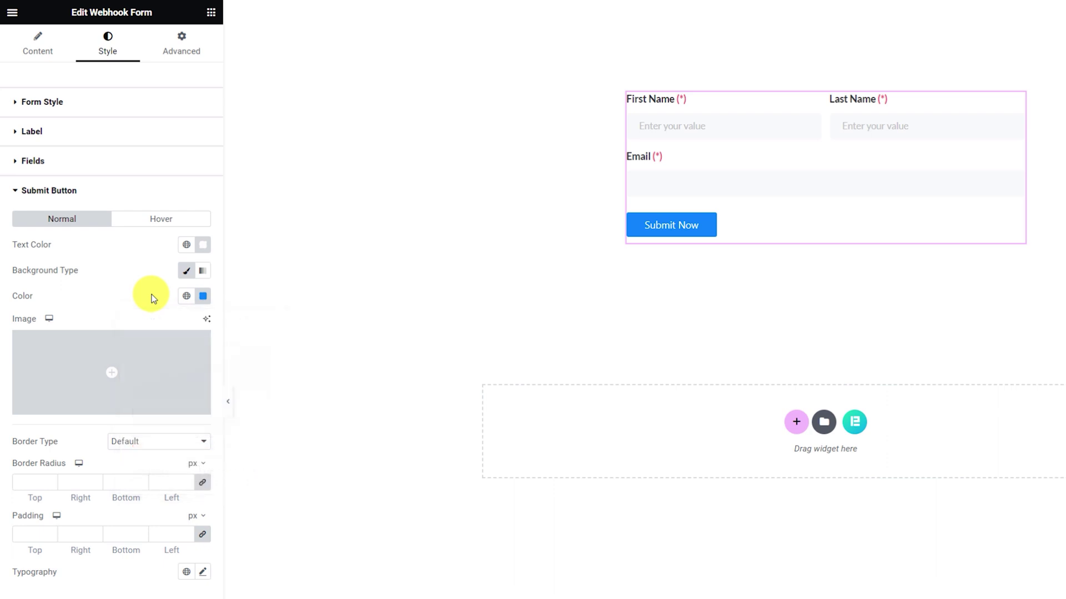
# Give the button a solid 1px border.
pyautogui.click(149, 441)
pyautogui.click(127, 477)
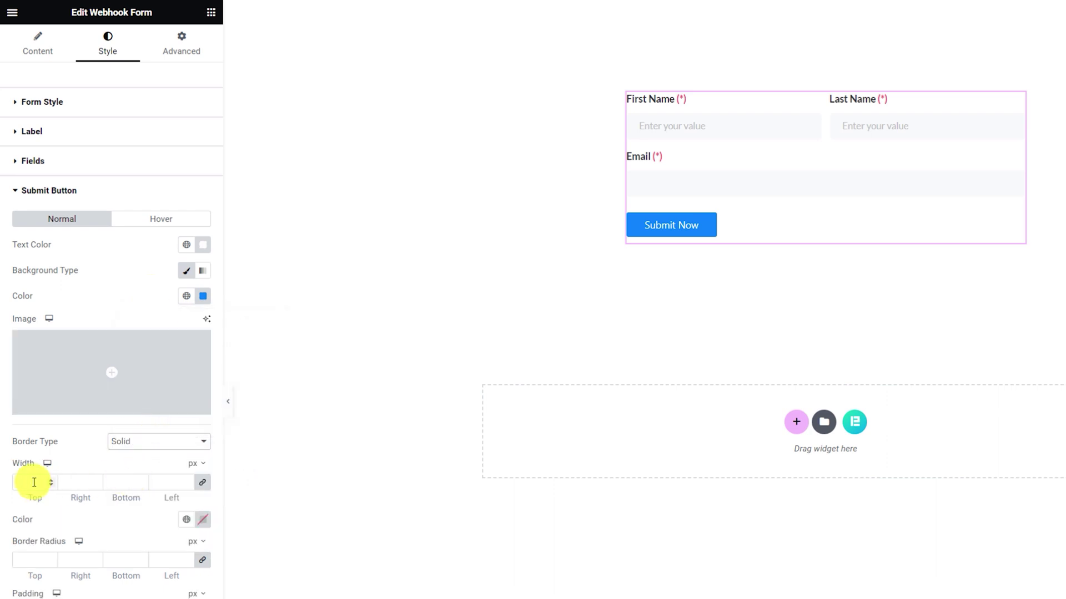
pyautogui.write('1')
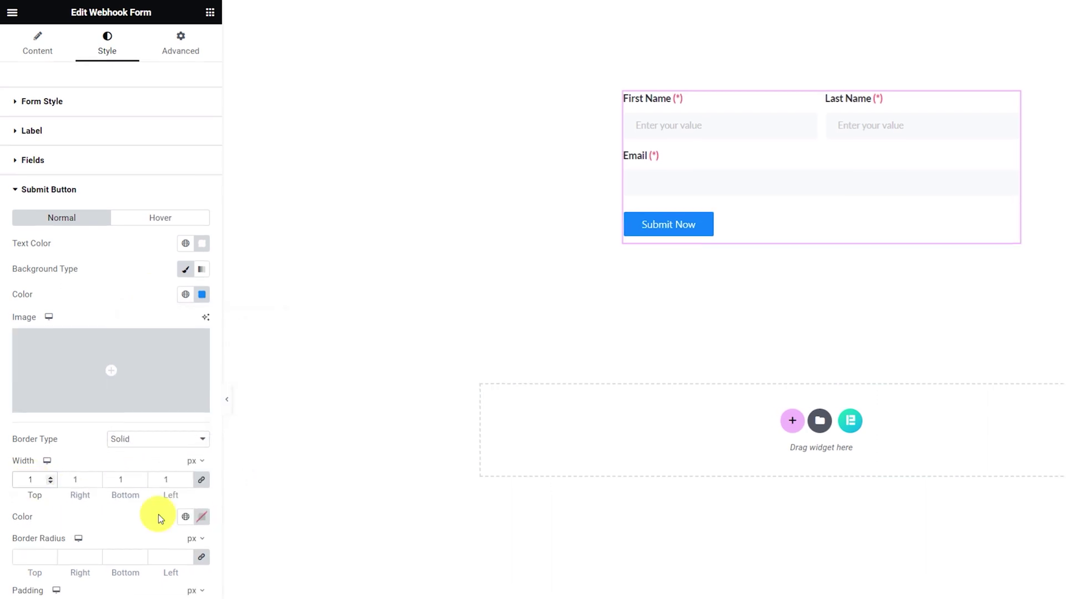
pyautogui.click(202, 520)
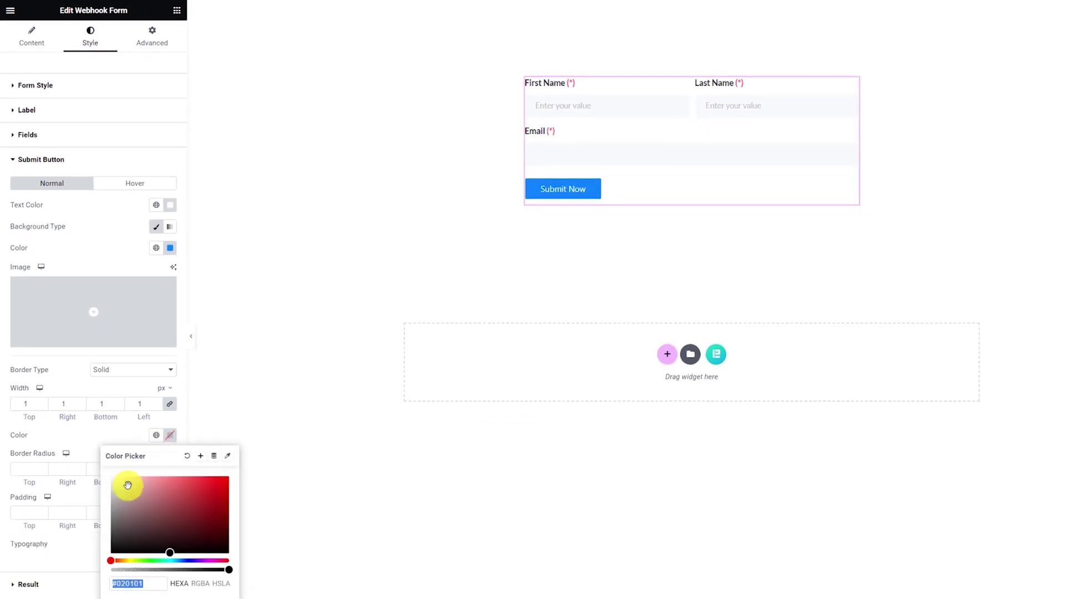
pyautogui.click(95, 436)
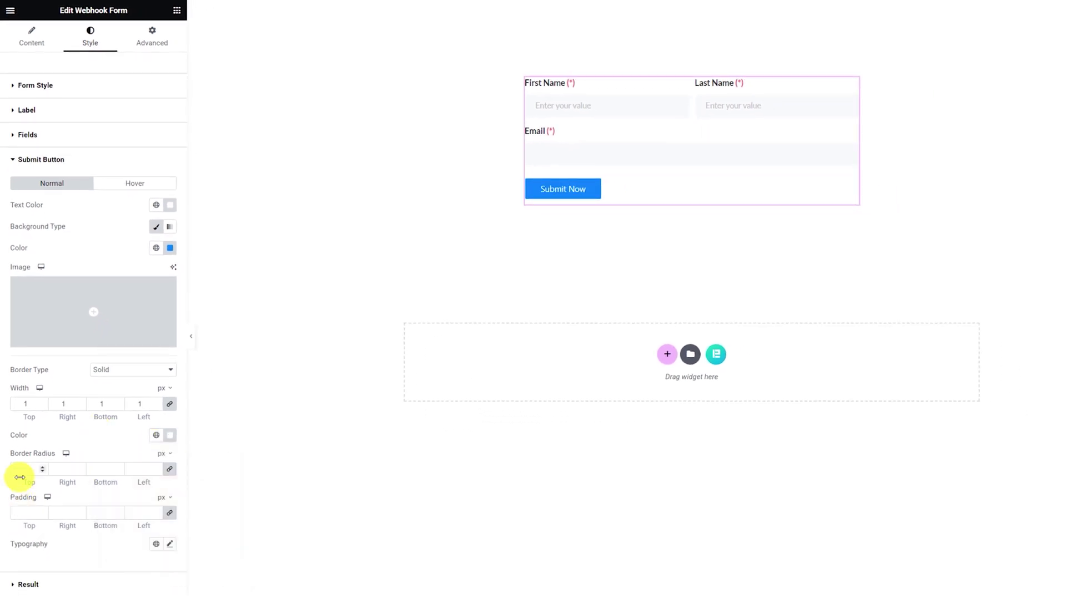
# Set the button padding to 5/20/5/20 with the sides unlinked.
pyautogui.click(25, 511)
pyautogui.write('5')
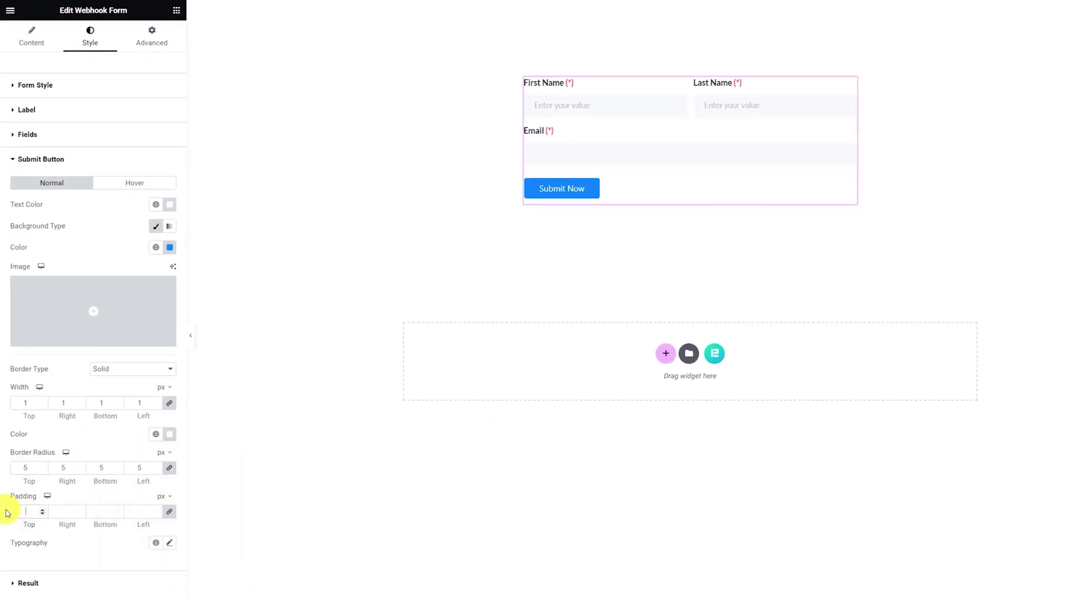
pyautogui.click(170, 512)
pyautogui.doubleClick(63, 512)
pyautogui.write('20')
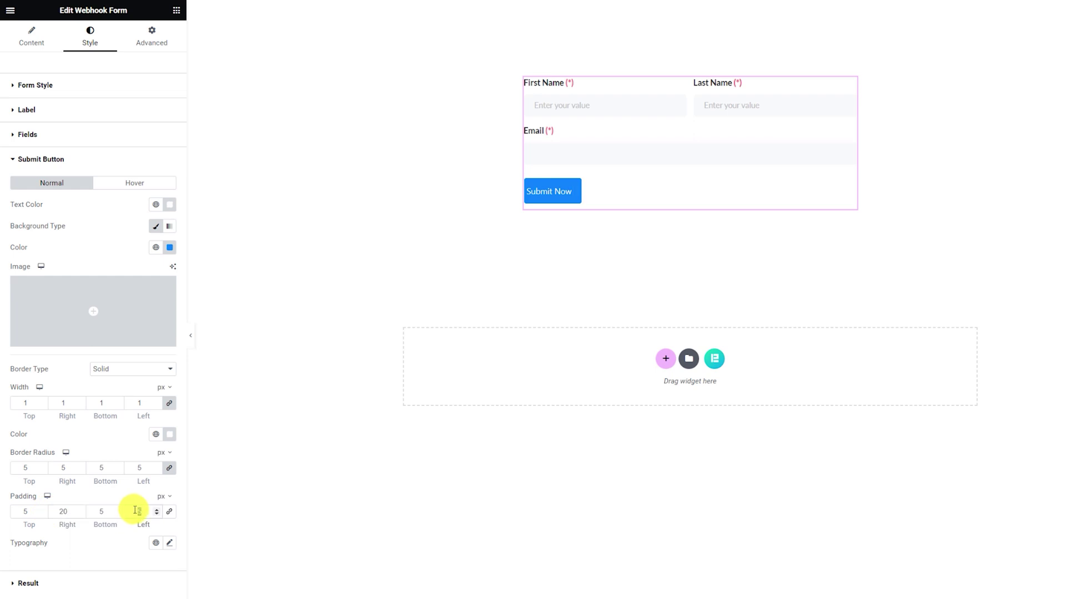
pyautogui.click(132, 510)
pyautogui.write('20')
# Set the button typography to Lato 16px, weight 400 (Normal).
pyautogui.click(169, 542)
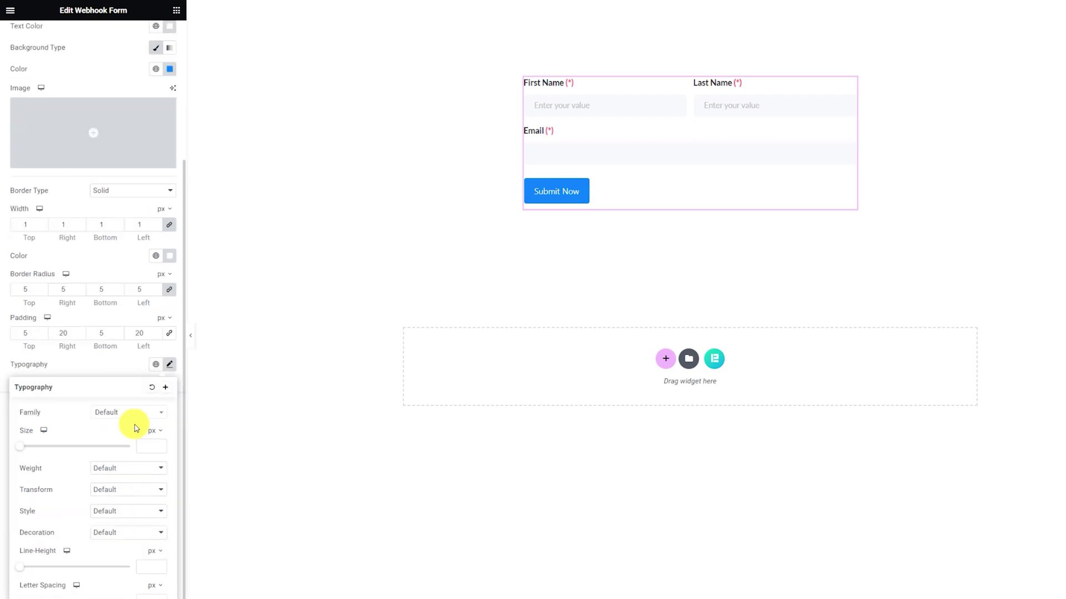
pyautogui.click(124, 413)
pyautogui.write('lato')
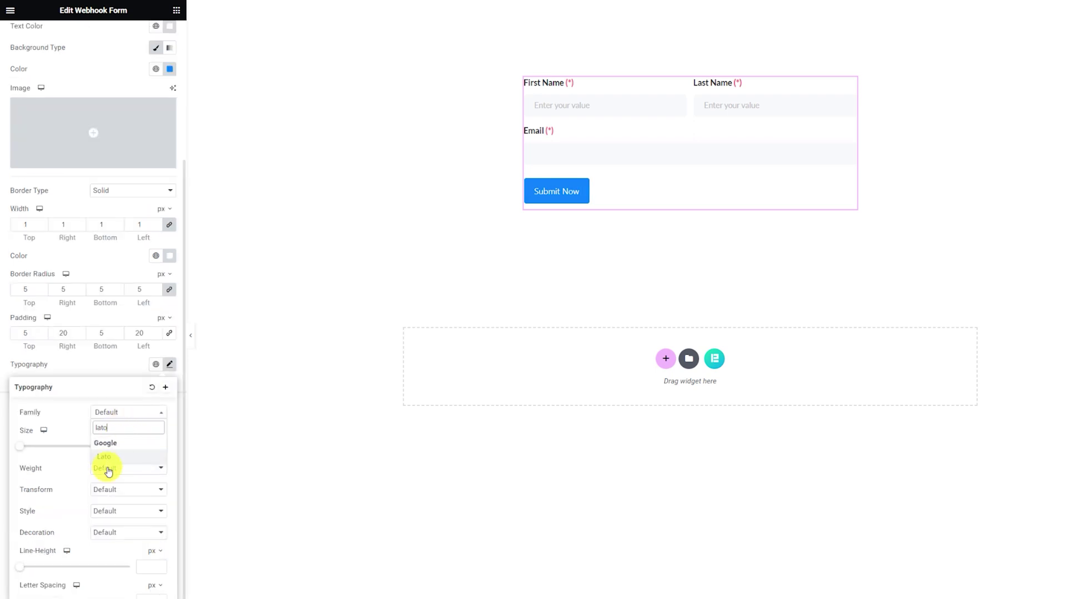
pyautogui.click(107, 469)
pyautogui.click(135, 450)
pyautogui.write('16')
pyautogui.click(111, 469)
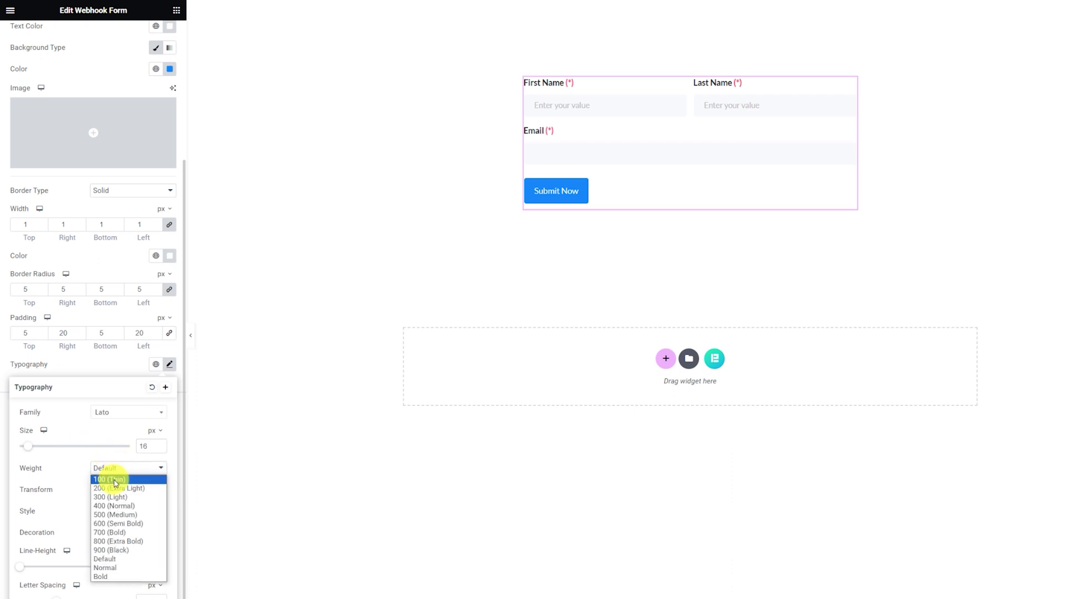
pyautogui.click(118, 514)
pyautogui.click(113, 378)
pyautogui.scroll(3, 111, 405)
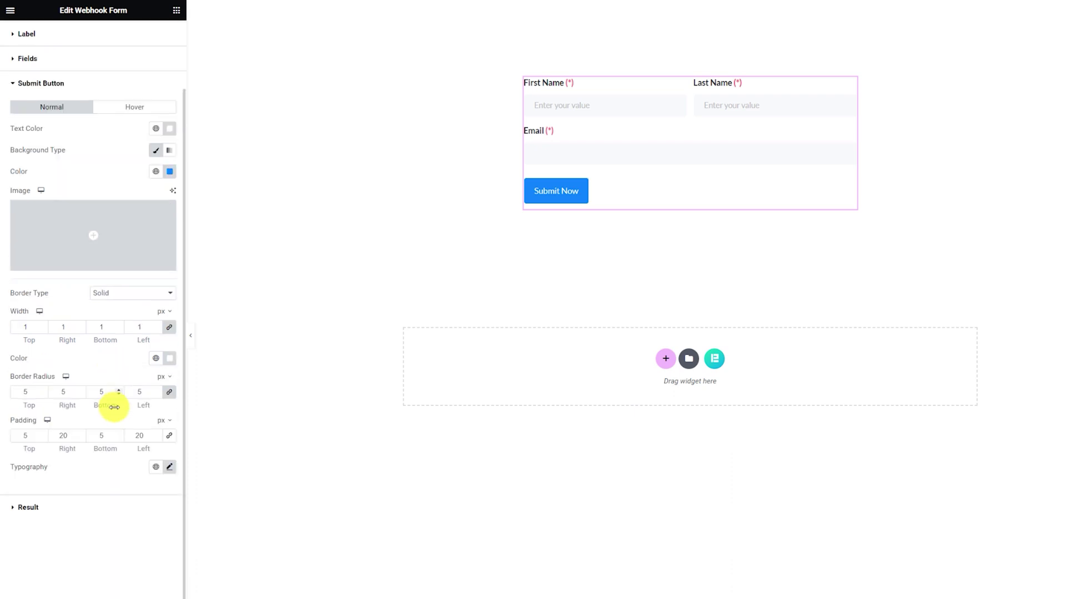
# On hover, give the button #333333 text and a #FFFFFF classic background.
pyautogui.click(139, 185)
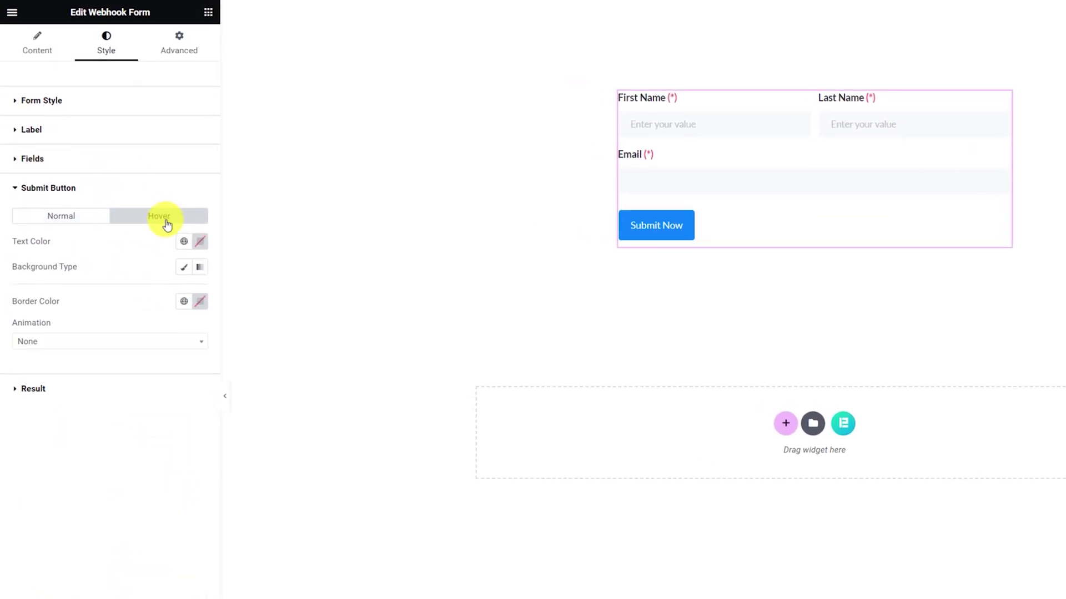
pyautogui.click(169, 204)
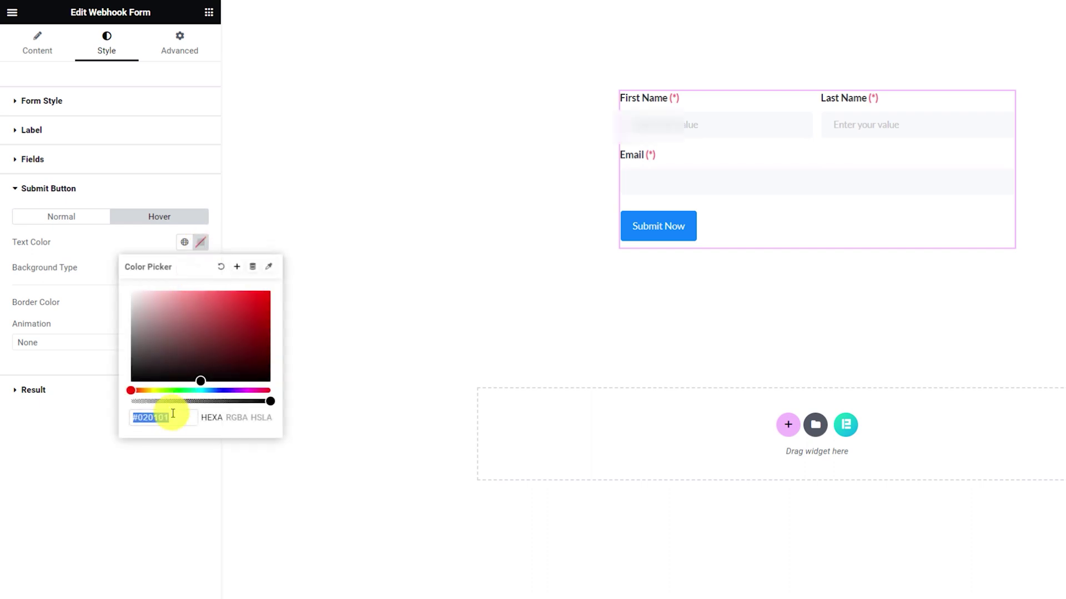
pyautogui.write('333333')
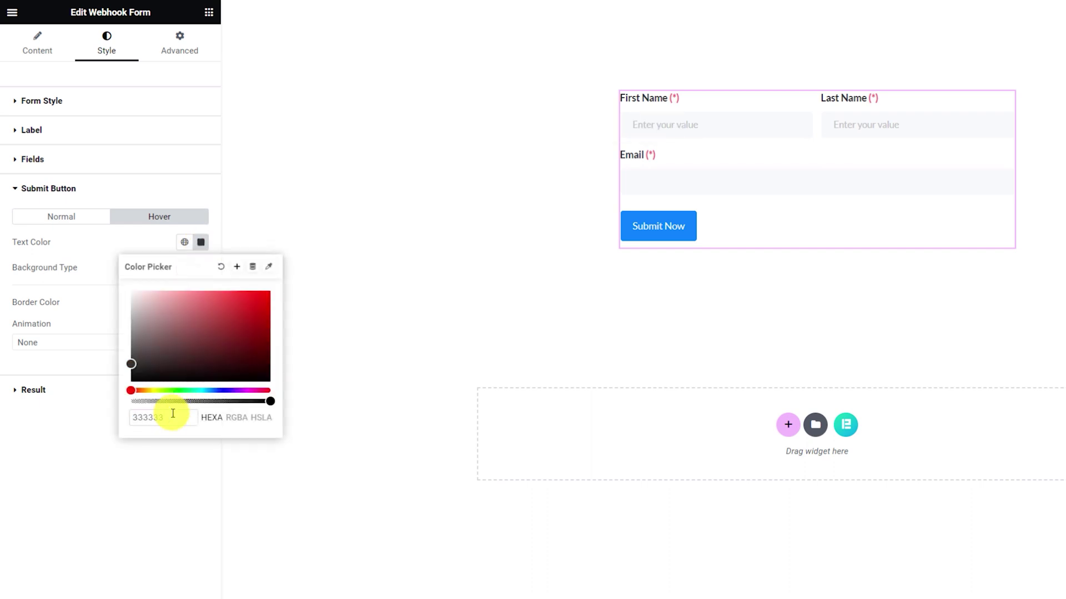
pyautogui.click(142, 249)
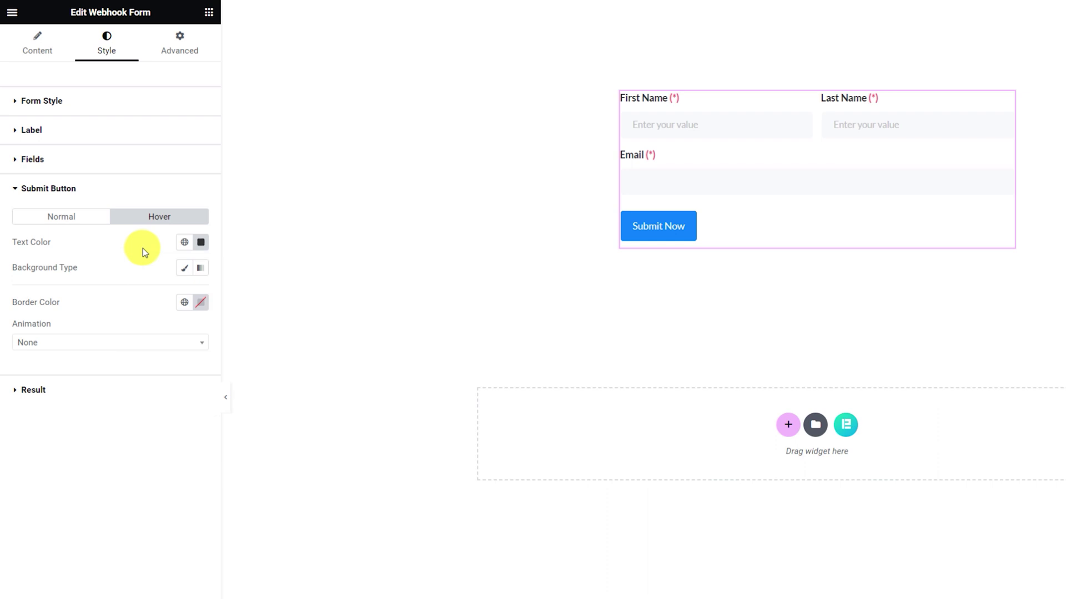
pyautogui.click(185, 268)
pyautogui.click(199, 294)
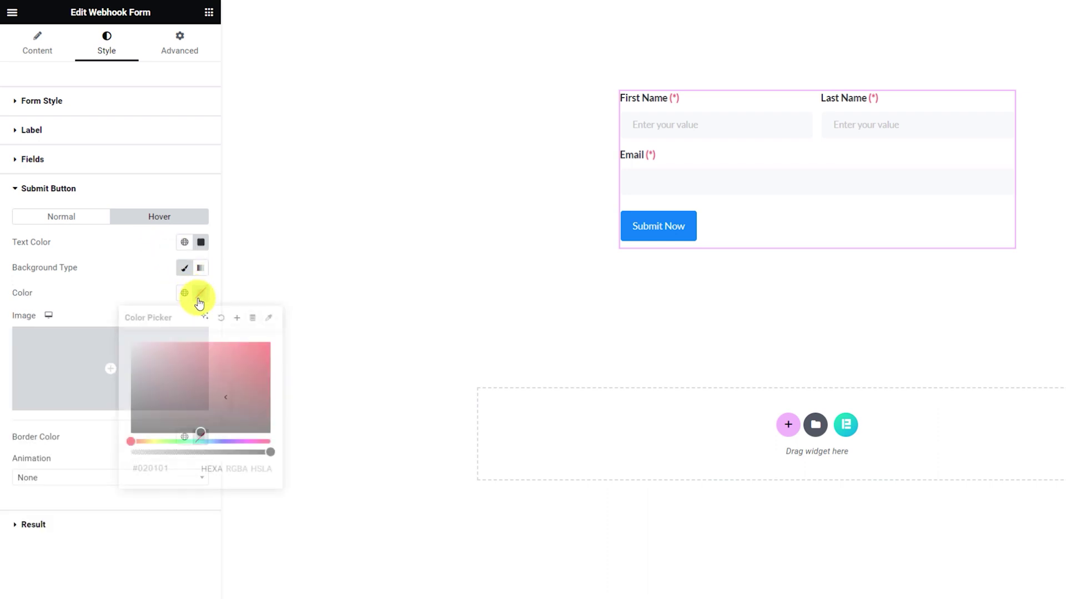
pyautogui.write('FFFFFF')
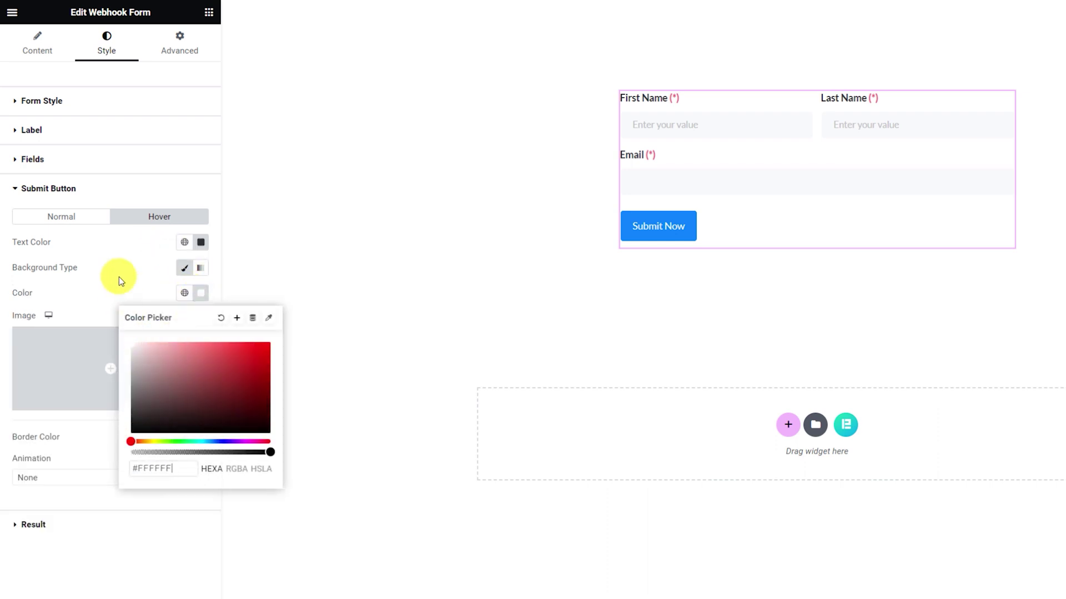
pyautogui.click(119, 278)
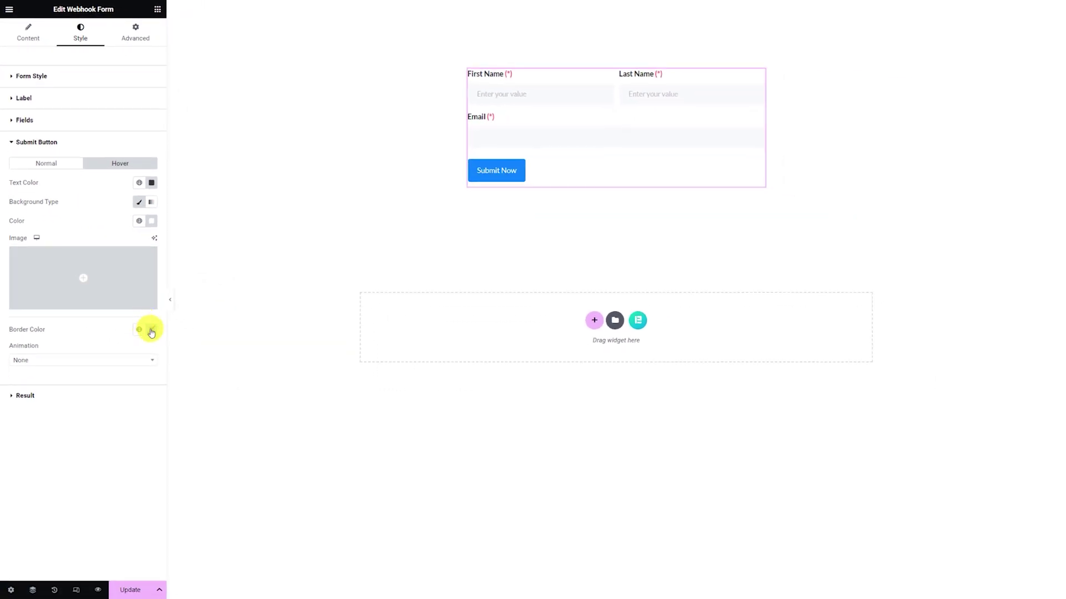
# Make the hover border colour translucent, then save the page with Update.
pyautogui.click(151, 332)
pyautogui.click(131, 438)
pyautogui.click(66, 436)
pyautogui.click(125, 592)
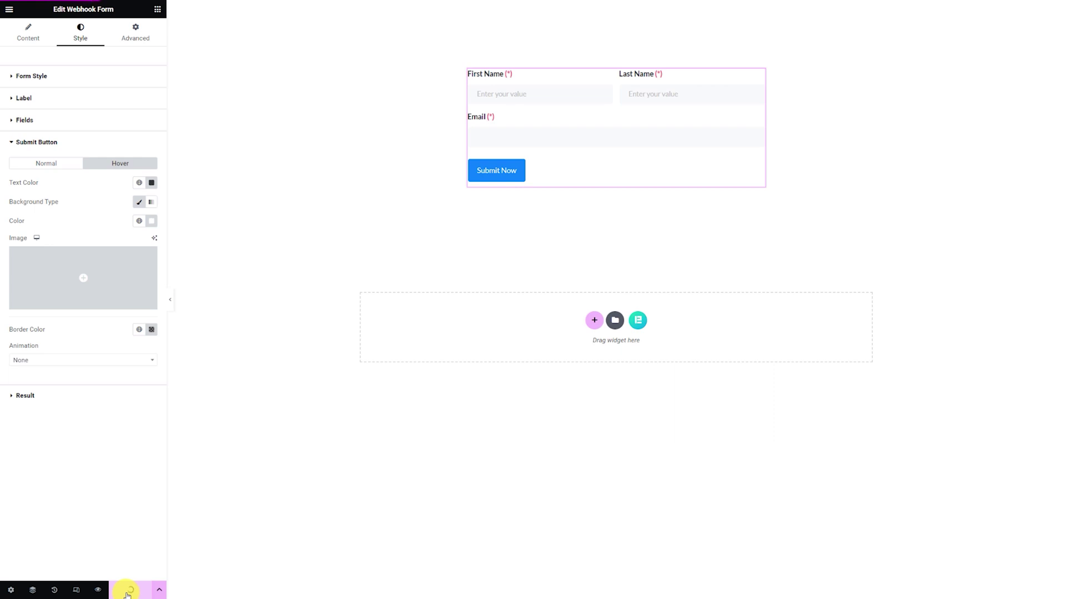
# Preview the page and fill in the form with a test contact's first name, last name and e-mail address.
pyautogui.click(99, 589)
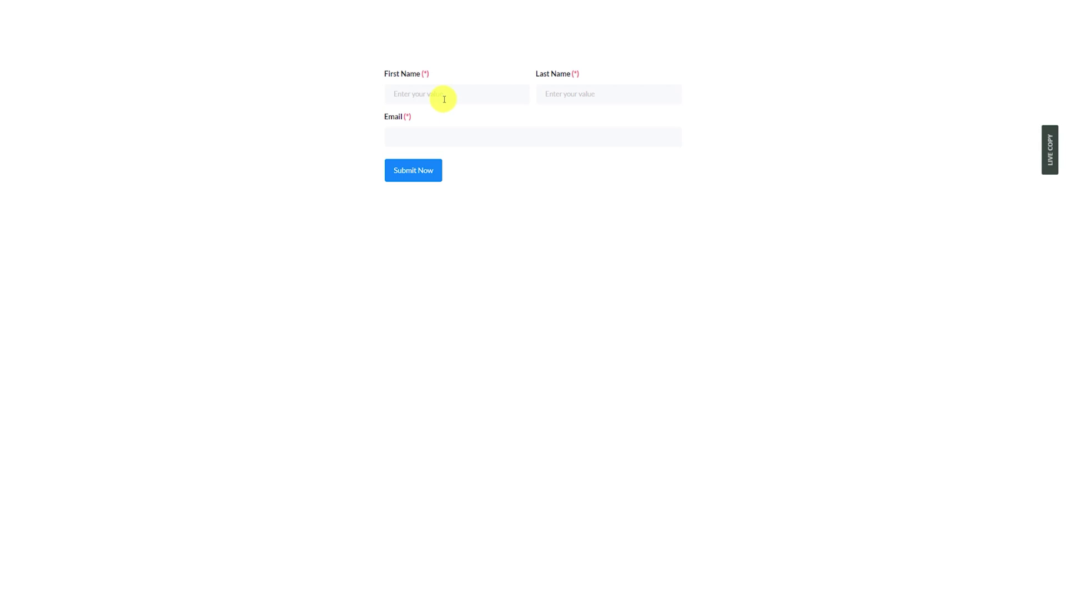
pyautogui.click(452, 96)
pyautogui.press('Tab')
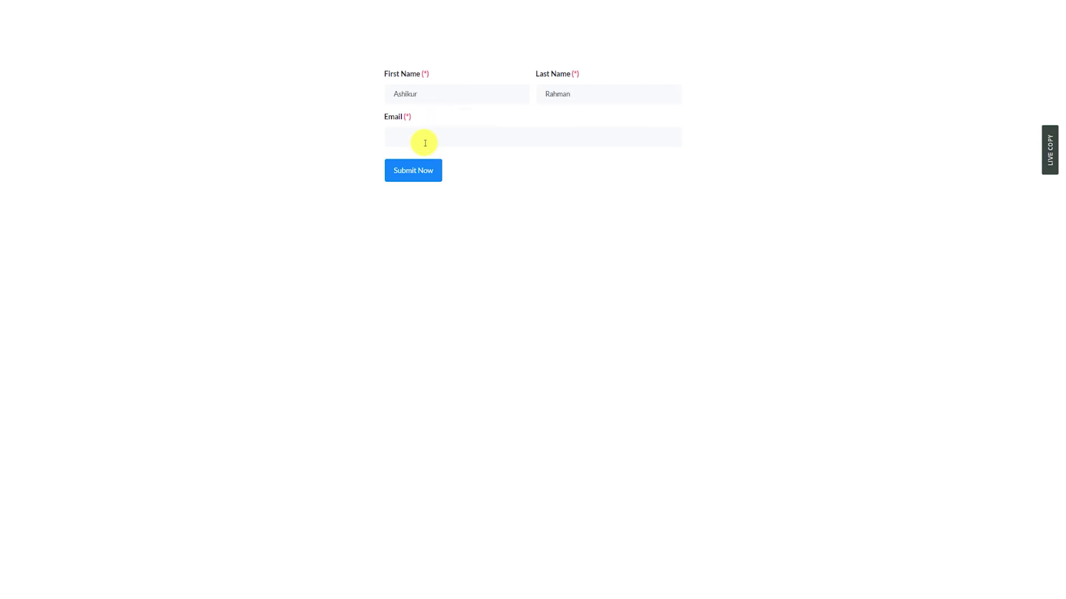
pyautogui.click(425, 141)
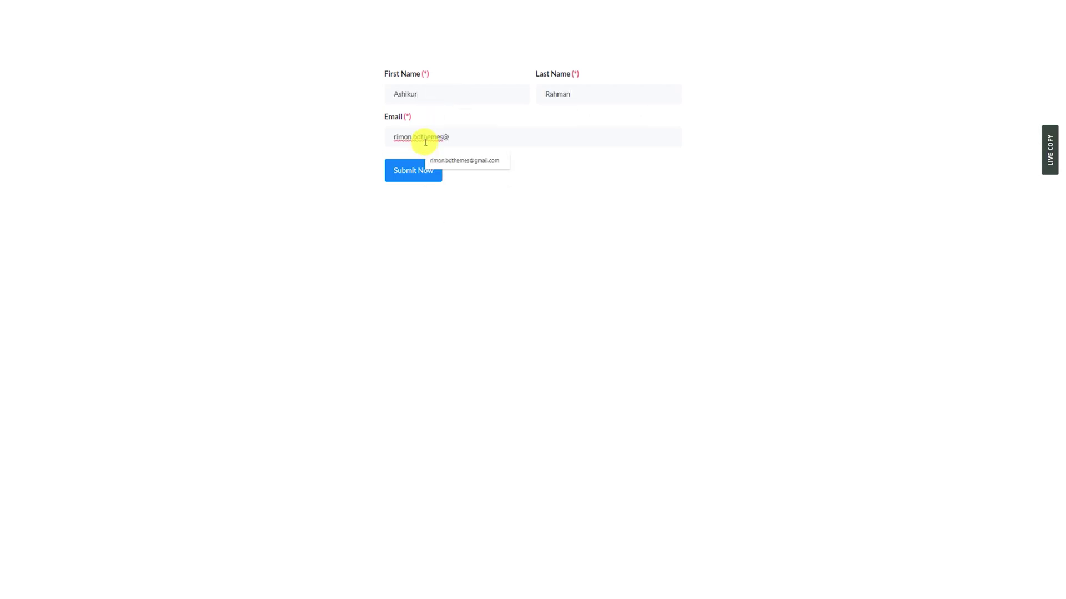
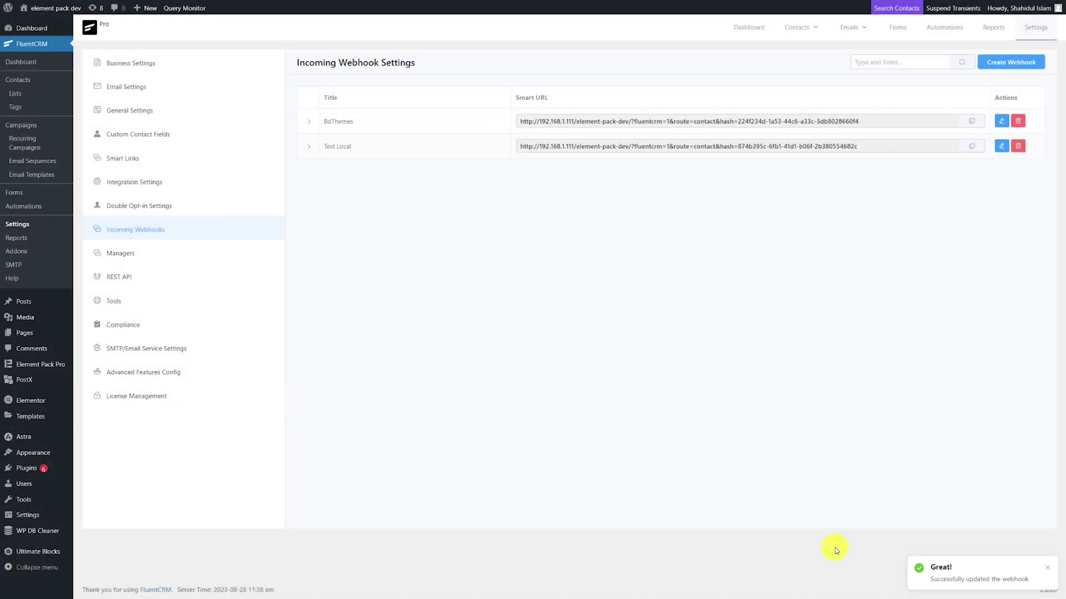
# Go to the FluentCRM Contacts list to look for the newly submitted test contact.
pyautogui.click(21, 80)
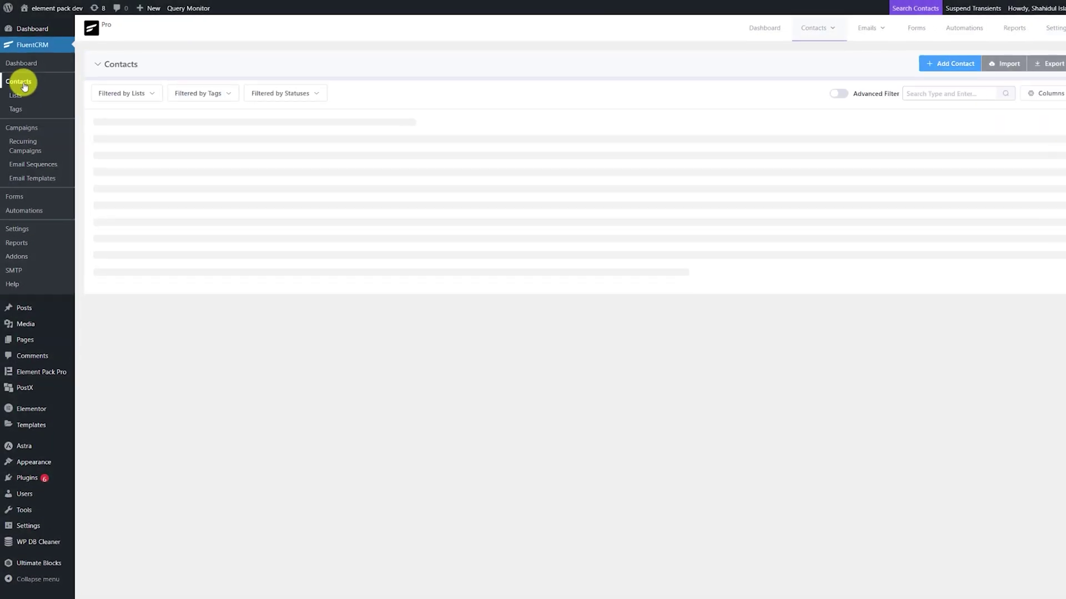